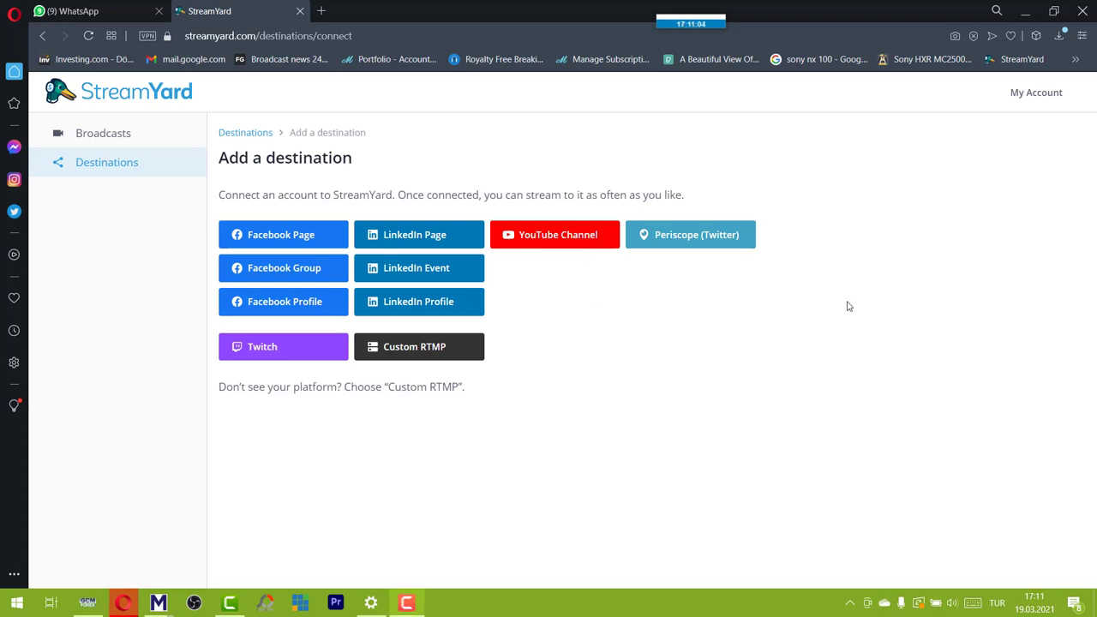
Step: View the account choices for connecting a YouTube channel, and return to the list of destinations
click(564, 234)
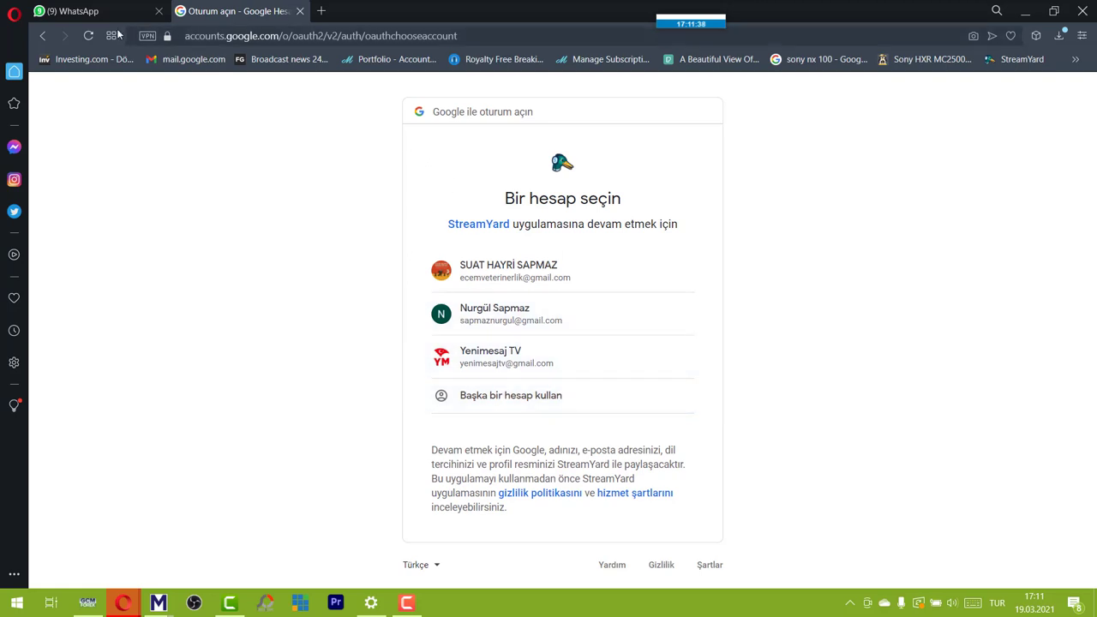
click(41, 36)
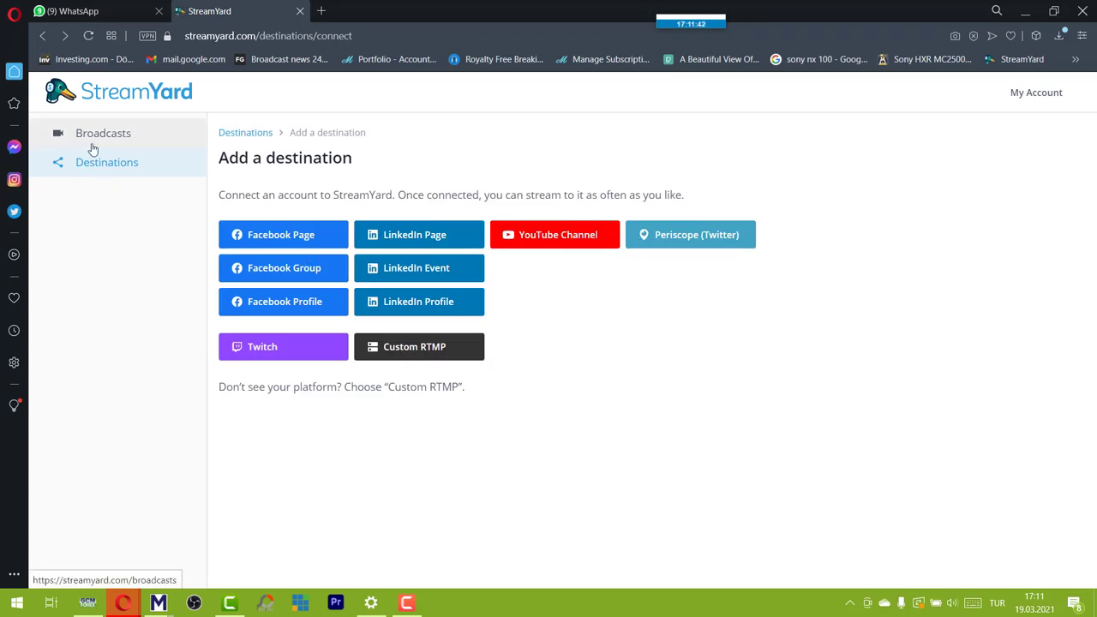
click(43, 35)
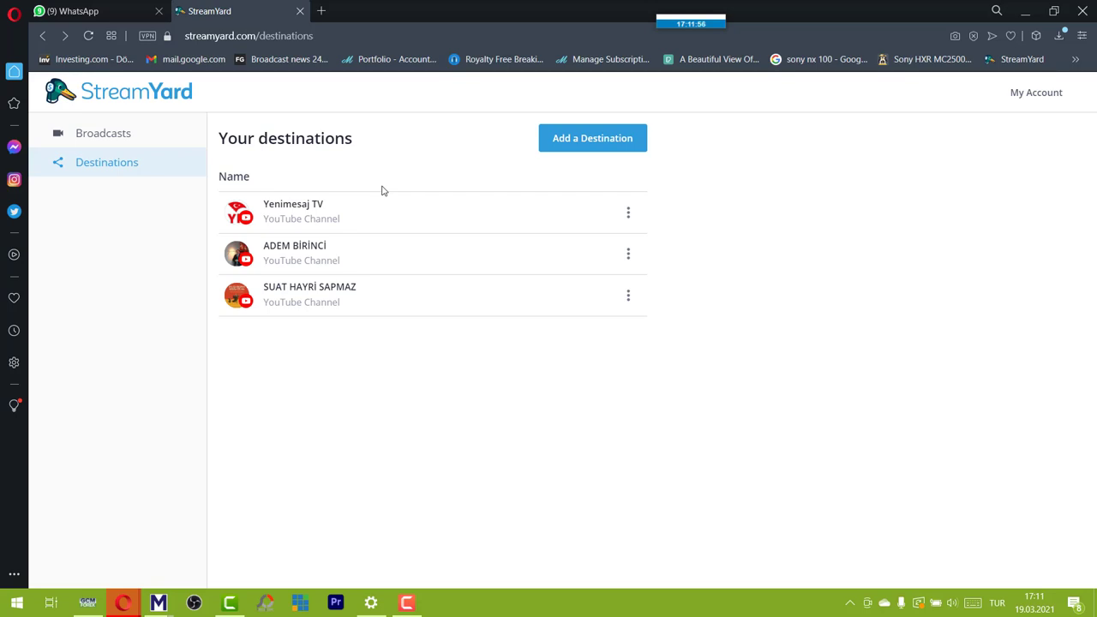
Step: Set up a new broadcast to the Yenimesaj TV YouTube channel, titled "ali veli", with privacy set to Private
click(168, 144)
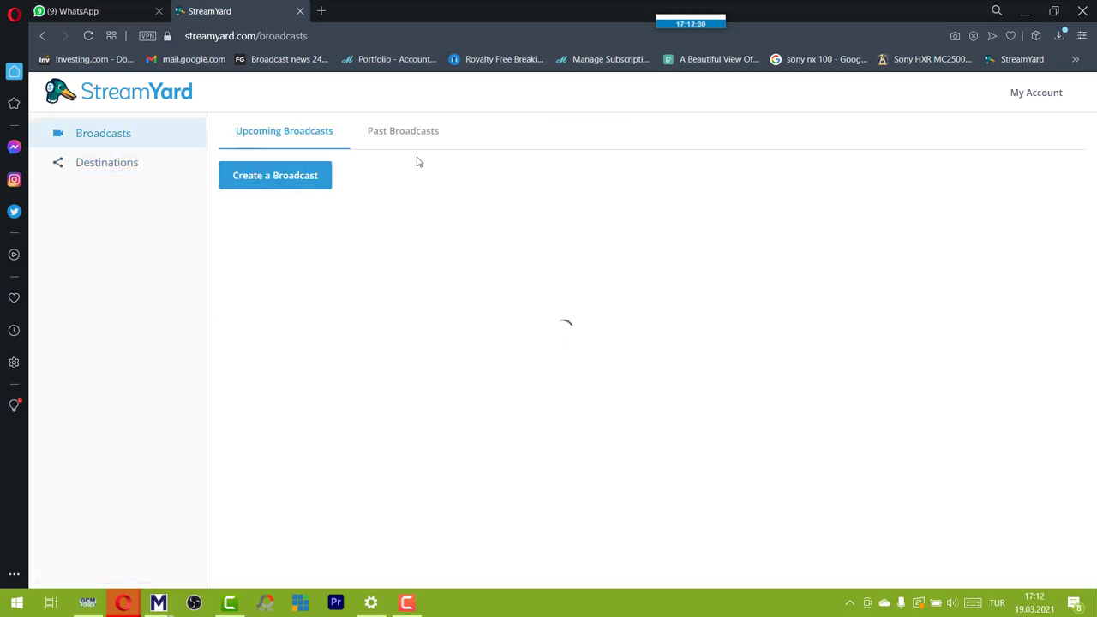
click(297, 181)
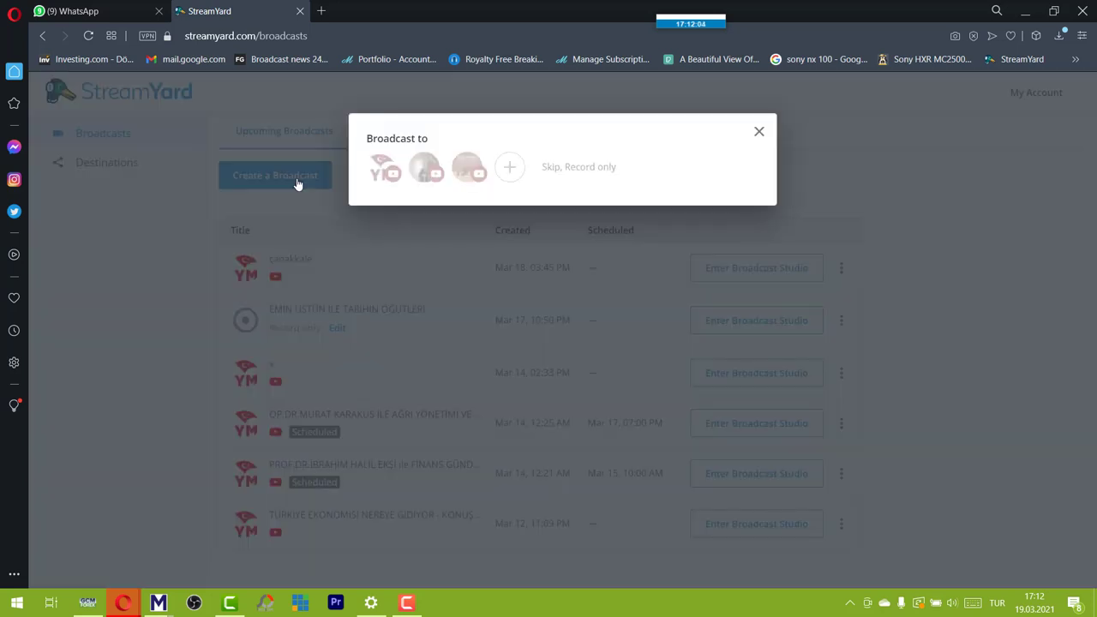
click(381, 172)
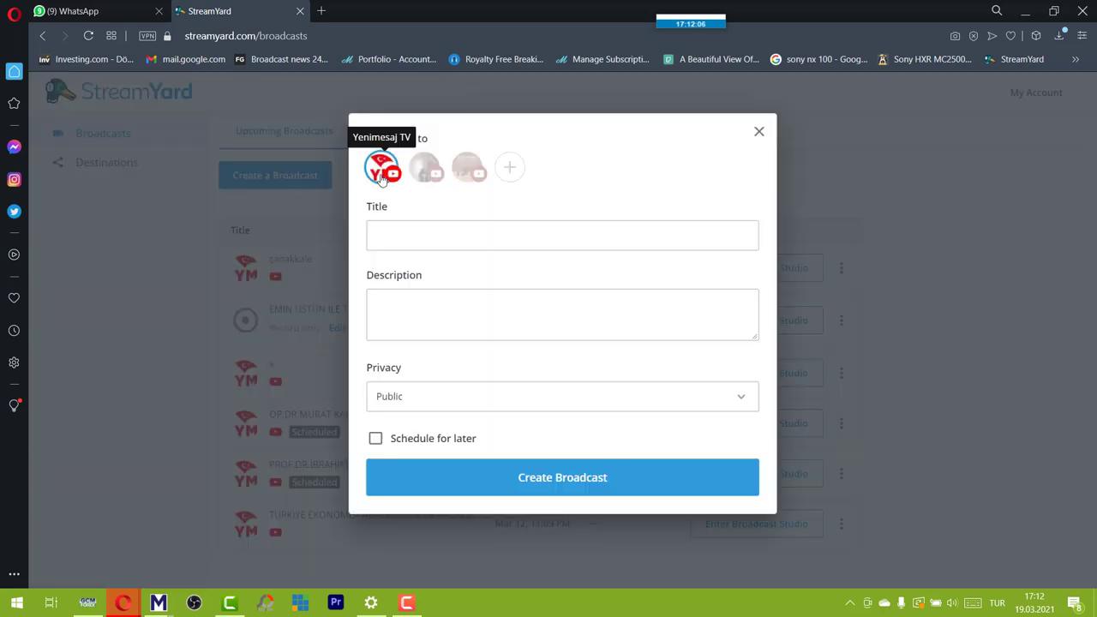
click(433, 235)
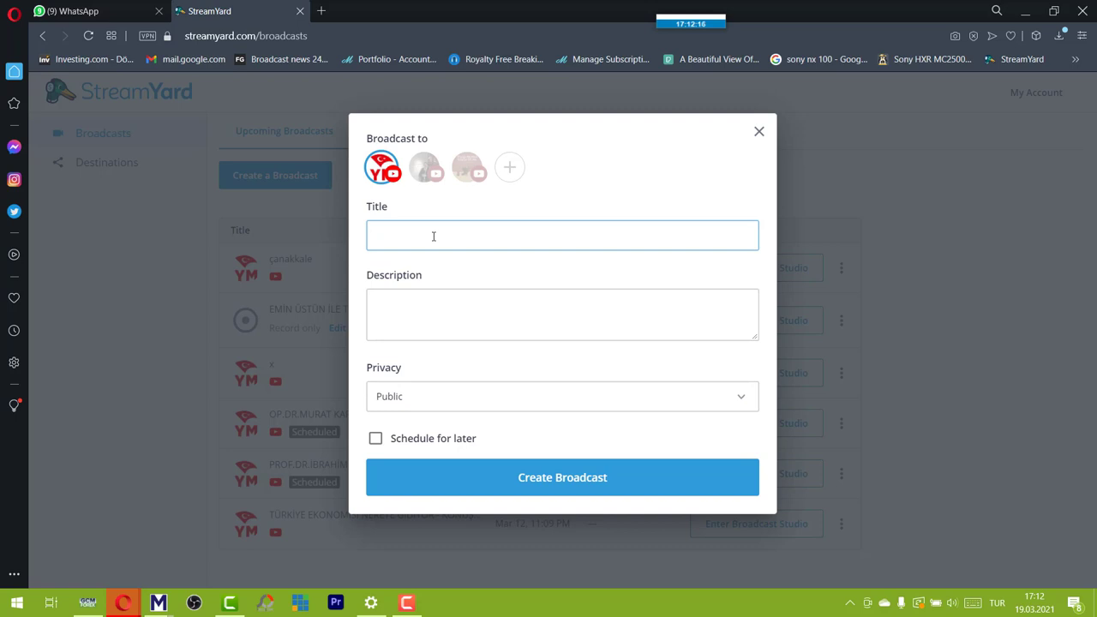
text(ali veli)
click(416, 399)
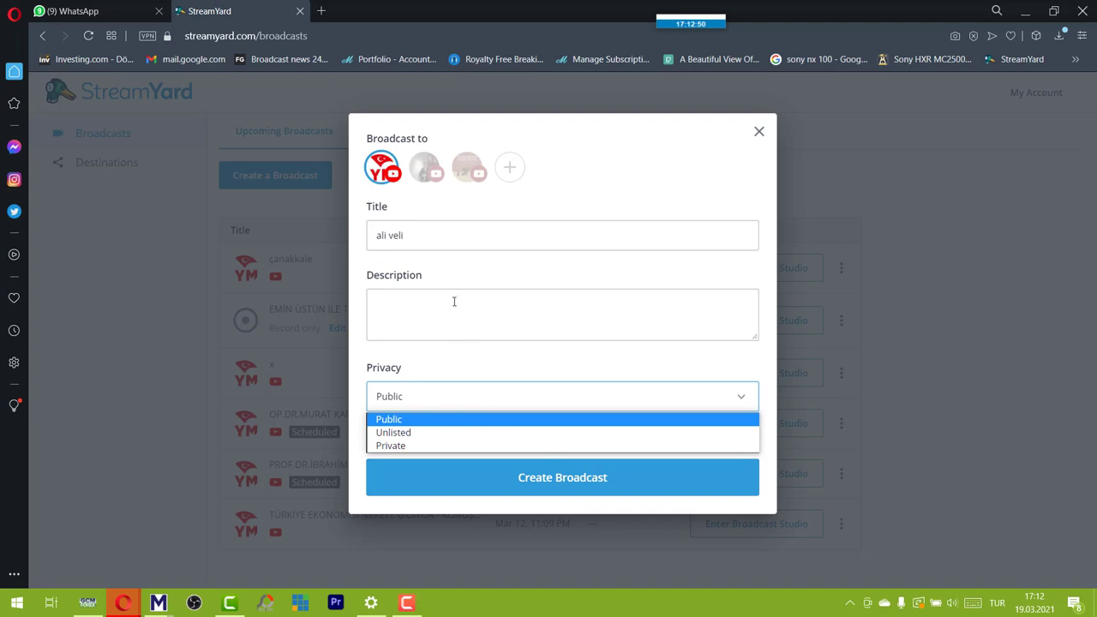
click(456, 445)
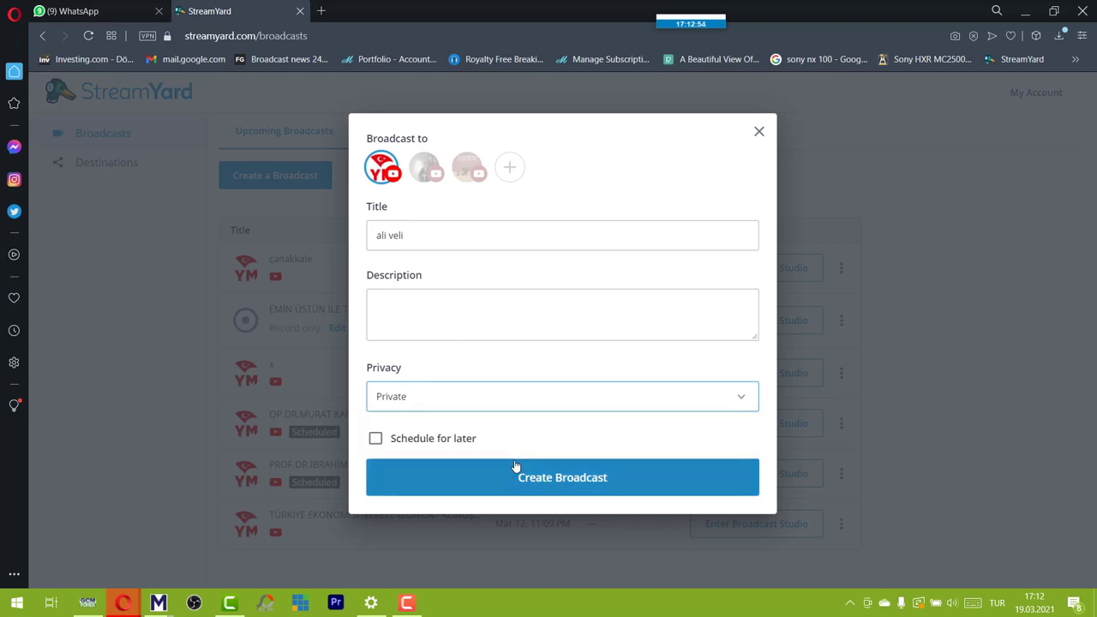
Step: Schedule the broadcast for later and try SON TASARIM 2 as its thumbnail, going back to the form without applying the image
click(376, 440)
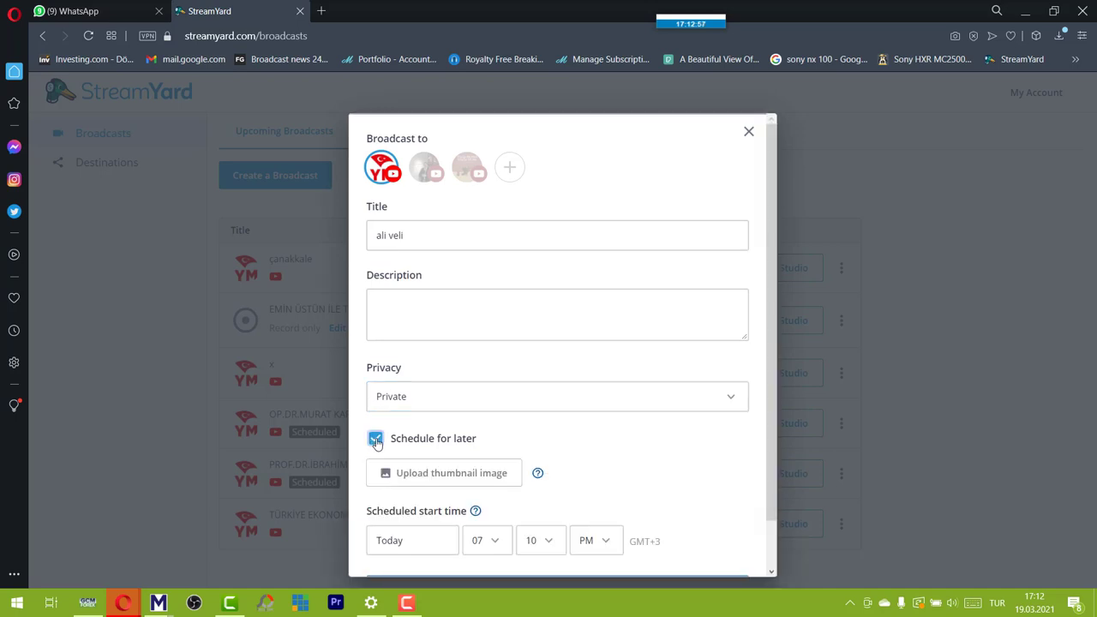
click(477, 482)
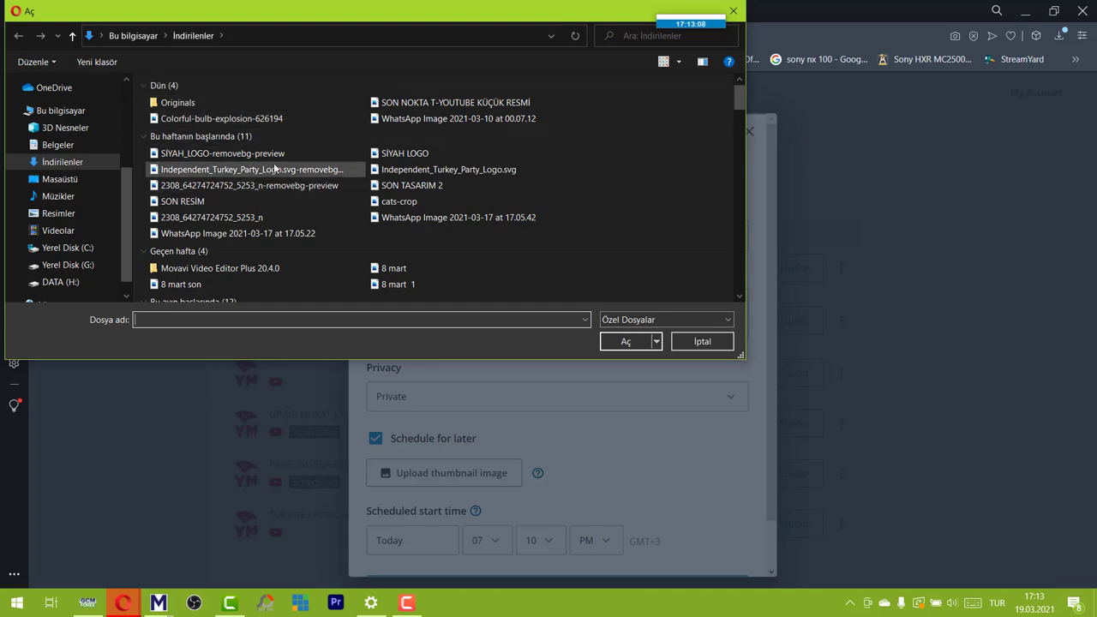
click(403, 185)
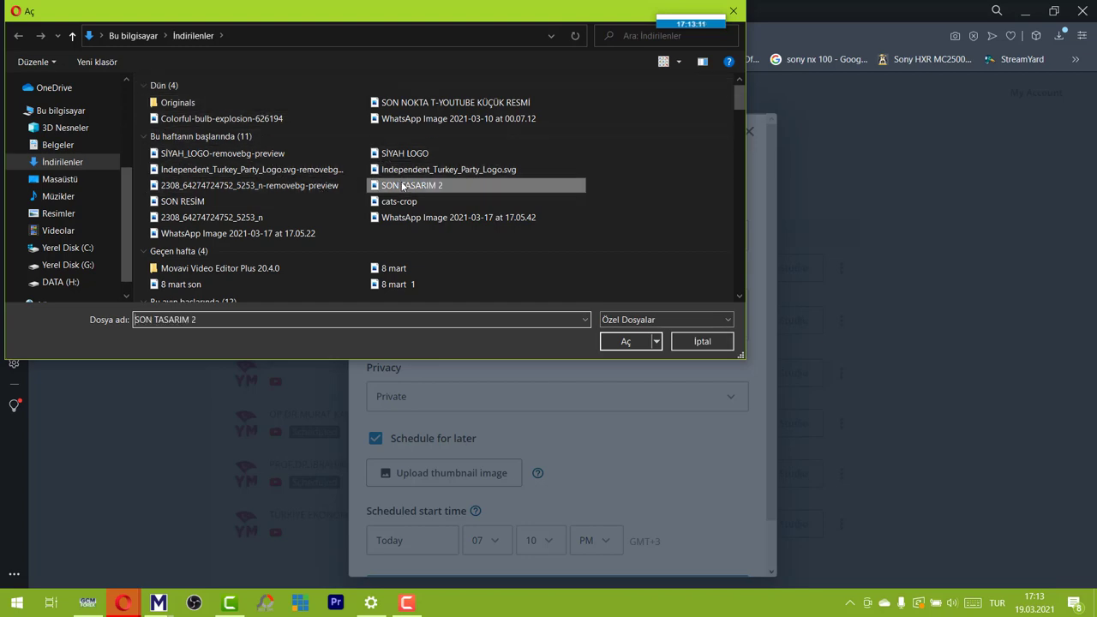
click(622, 340)
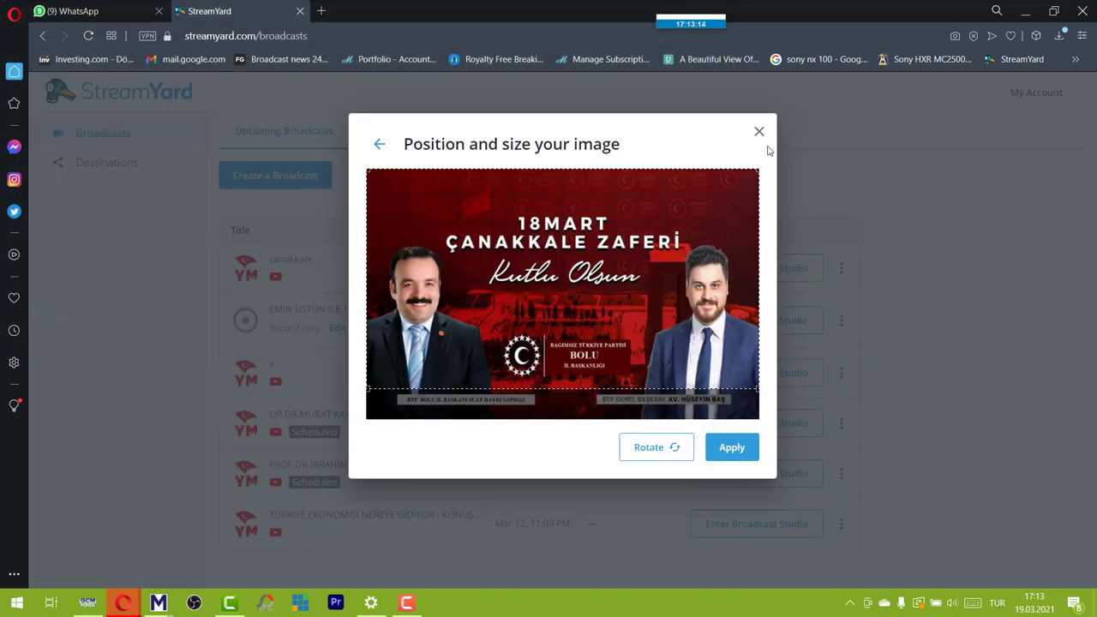
click(759, 132)
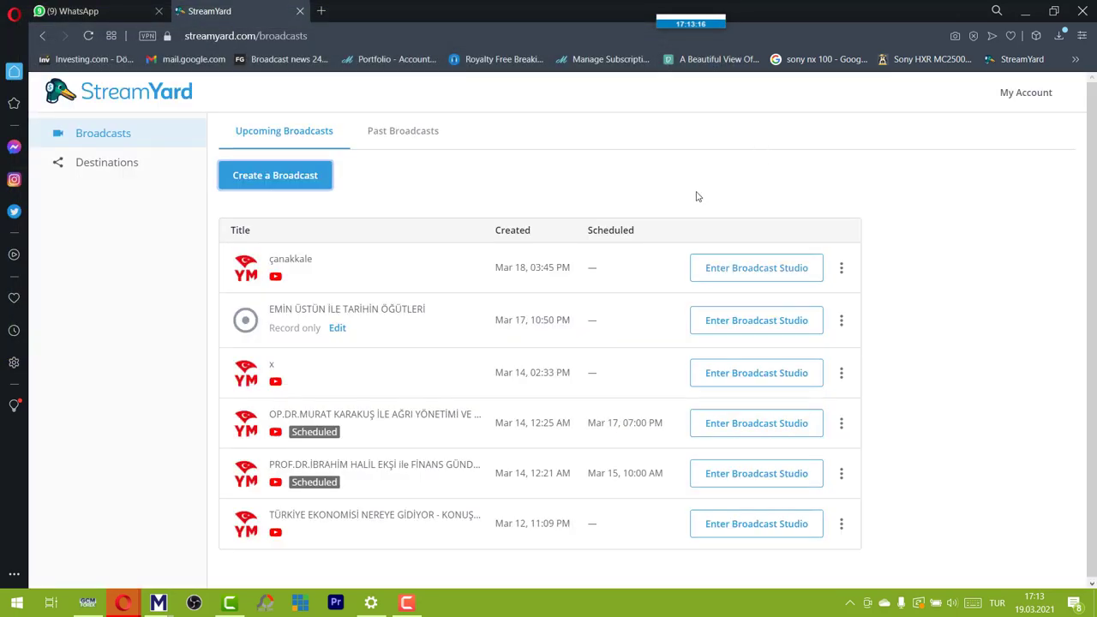
click(243, 188)
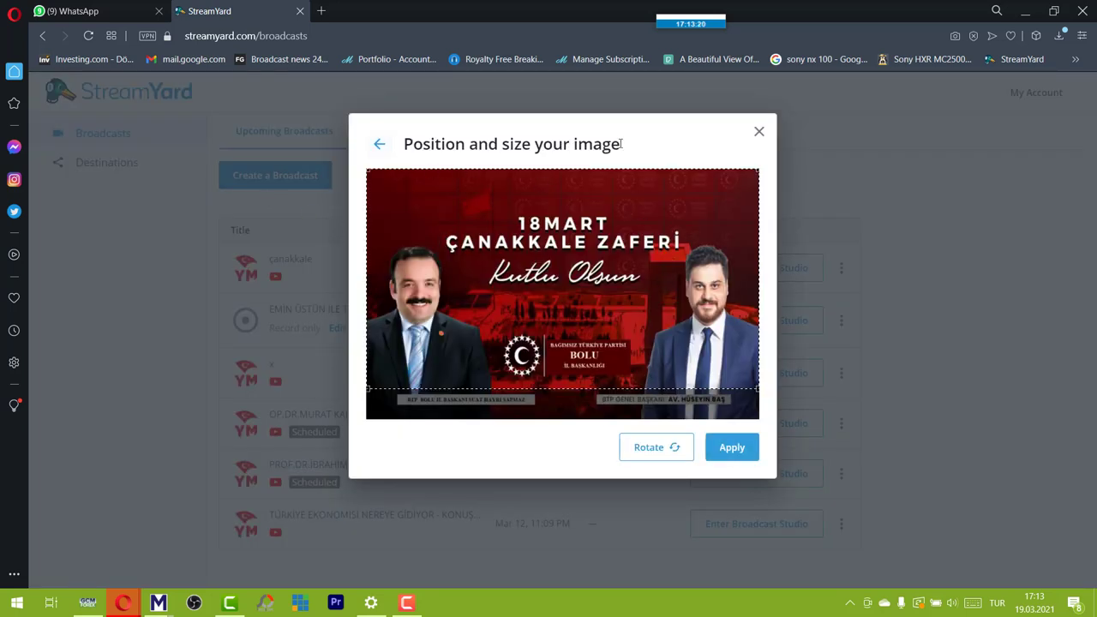
click(759, 131)
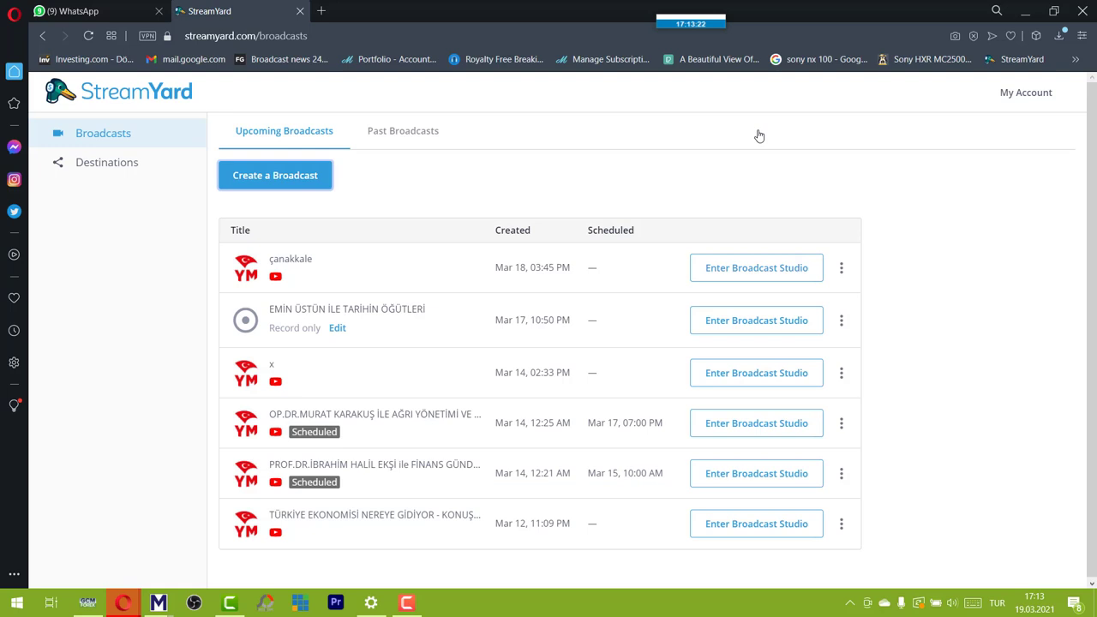
click(318, 179)
click(377, 144)
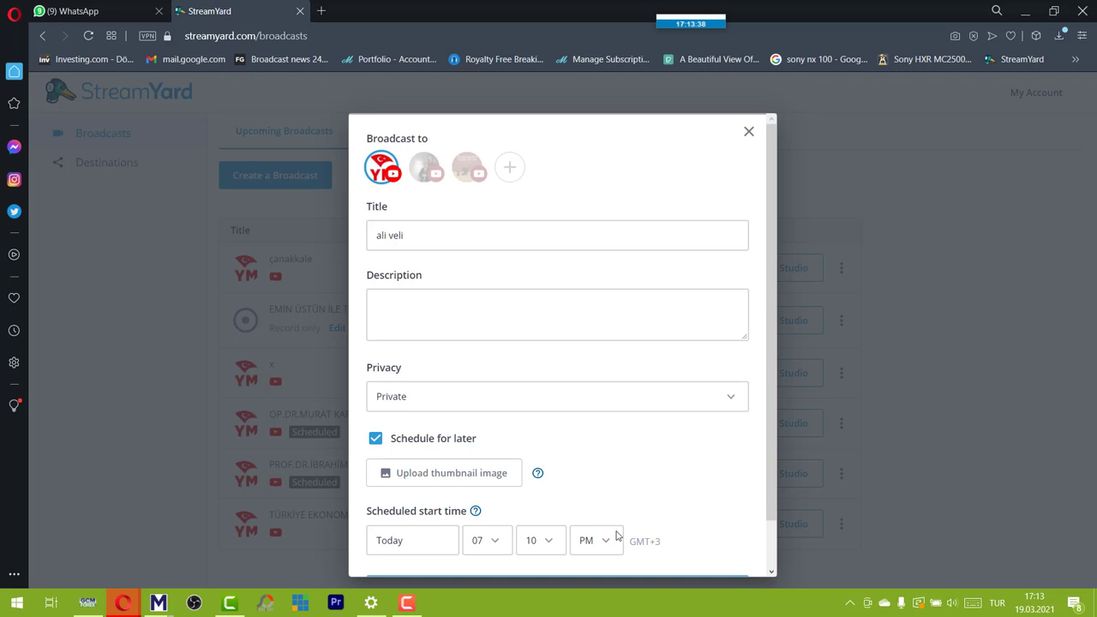
Step: Set the scheduled start time to 08:00 PM, and turn scheduling off again
click(503, 552)
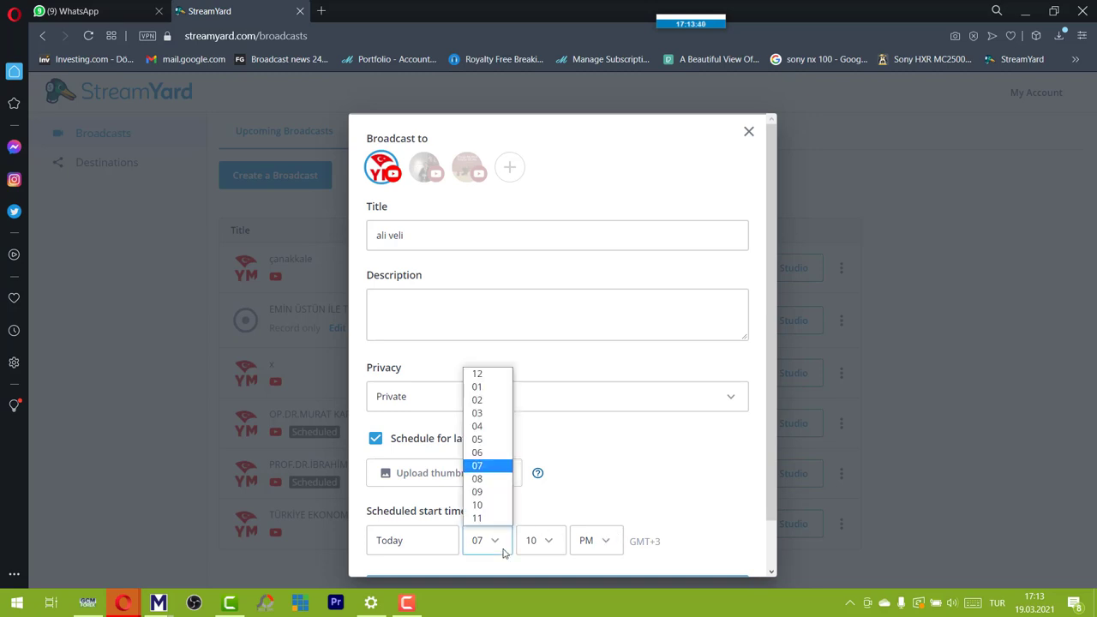
click(500, 483)
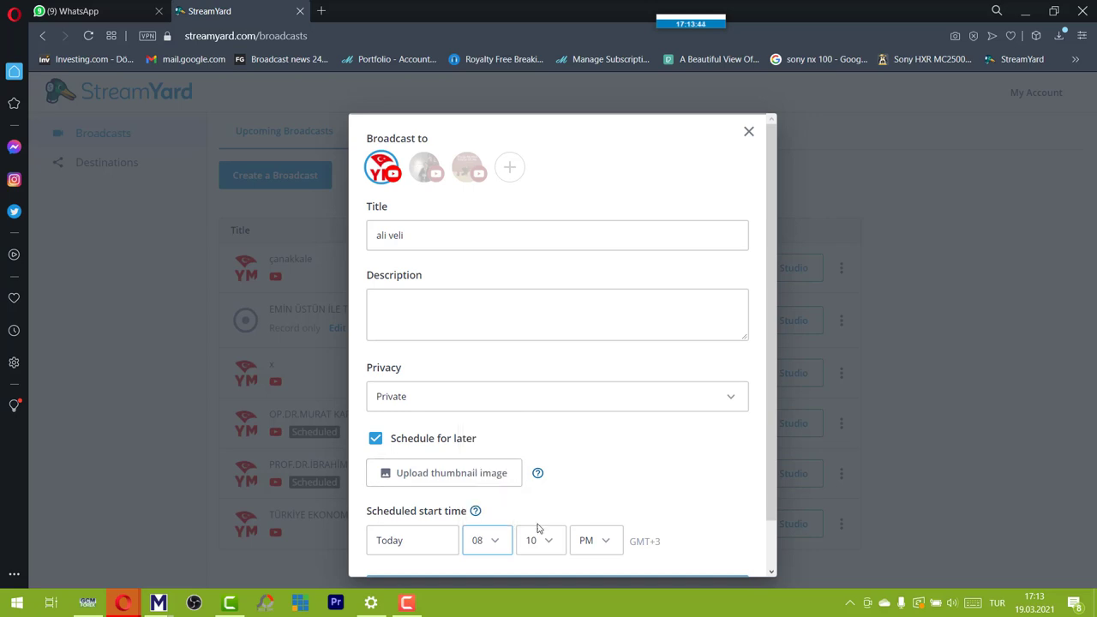
click(547, 540)
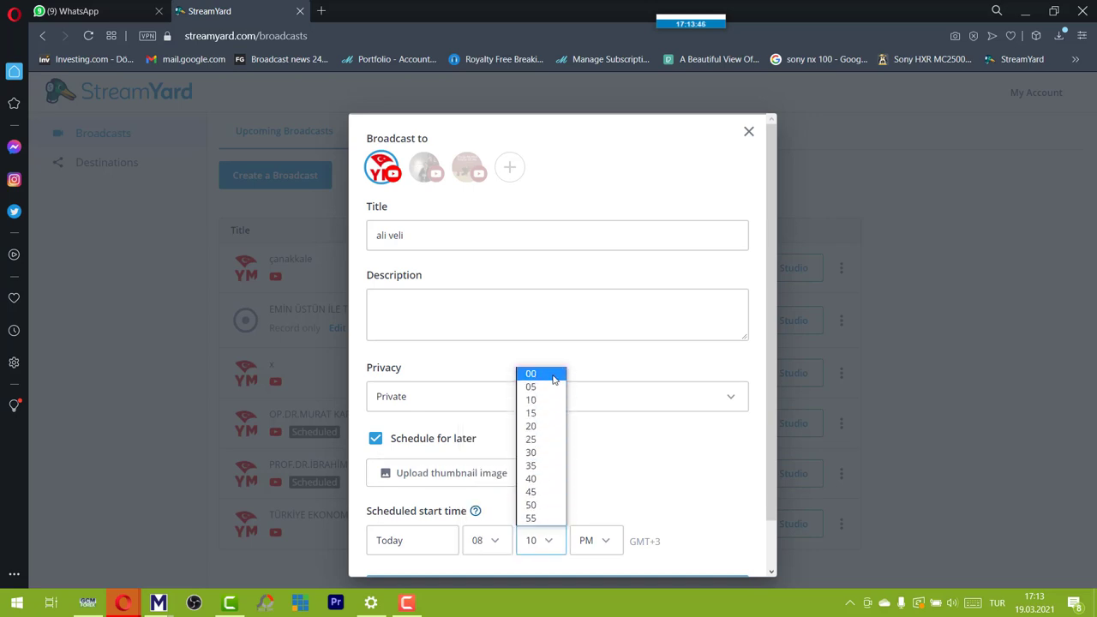
click(554, 374)
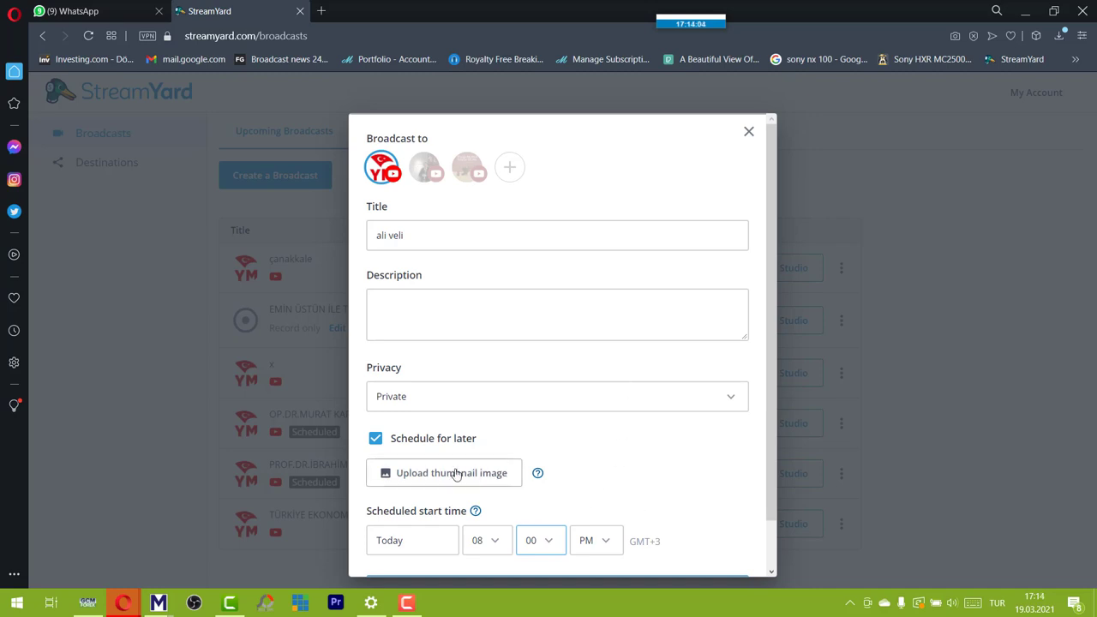
click(373, 443)
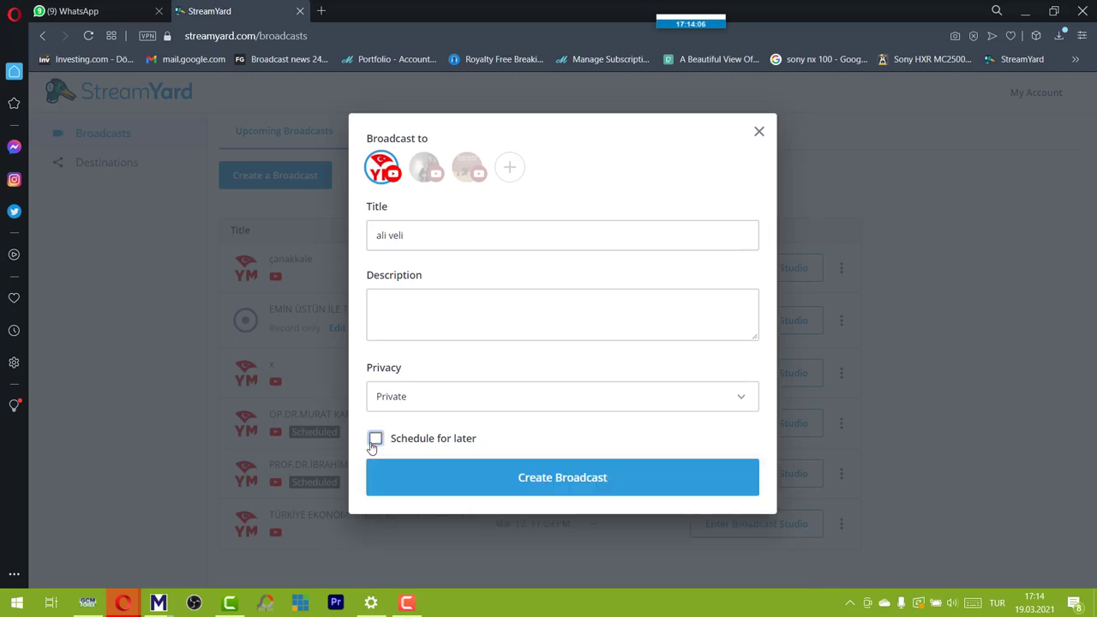
Step: Create the private "ali veli" broadcast without a scheduled start
click(450, 488)
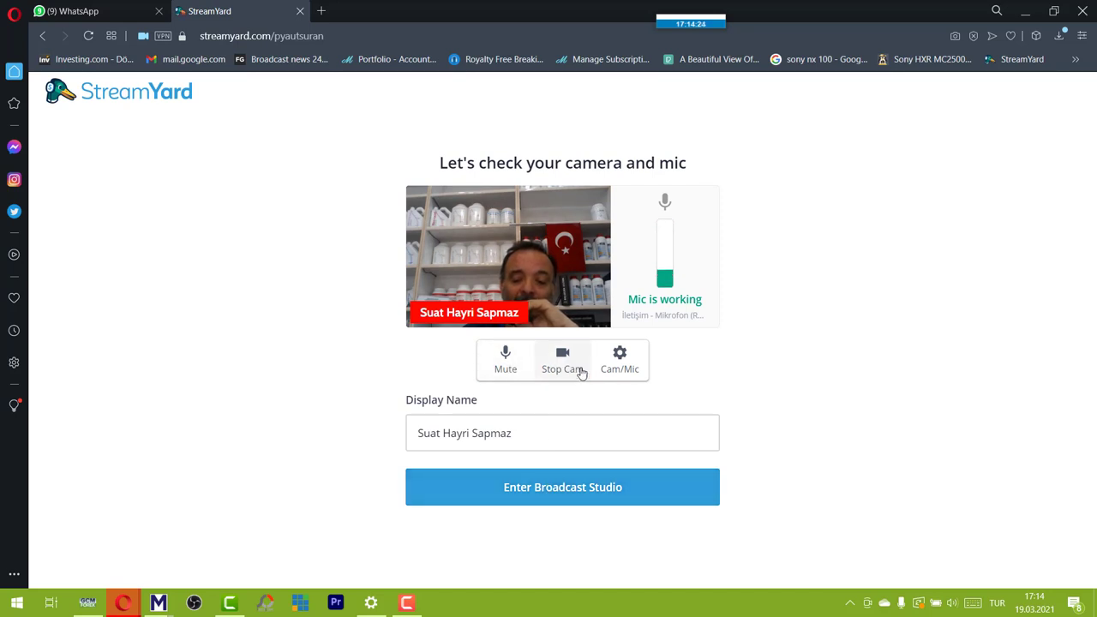
Step: Review the available cameras, the audio options and the green screen settings before entering the studio
click(625, 364)
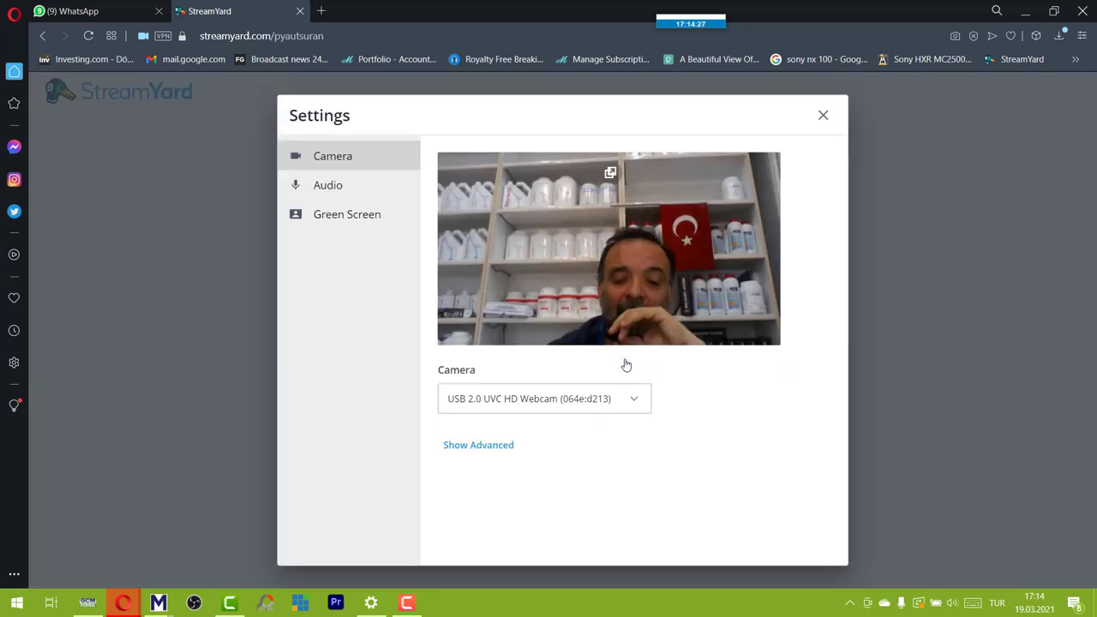
click(497, 400)
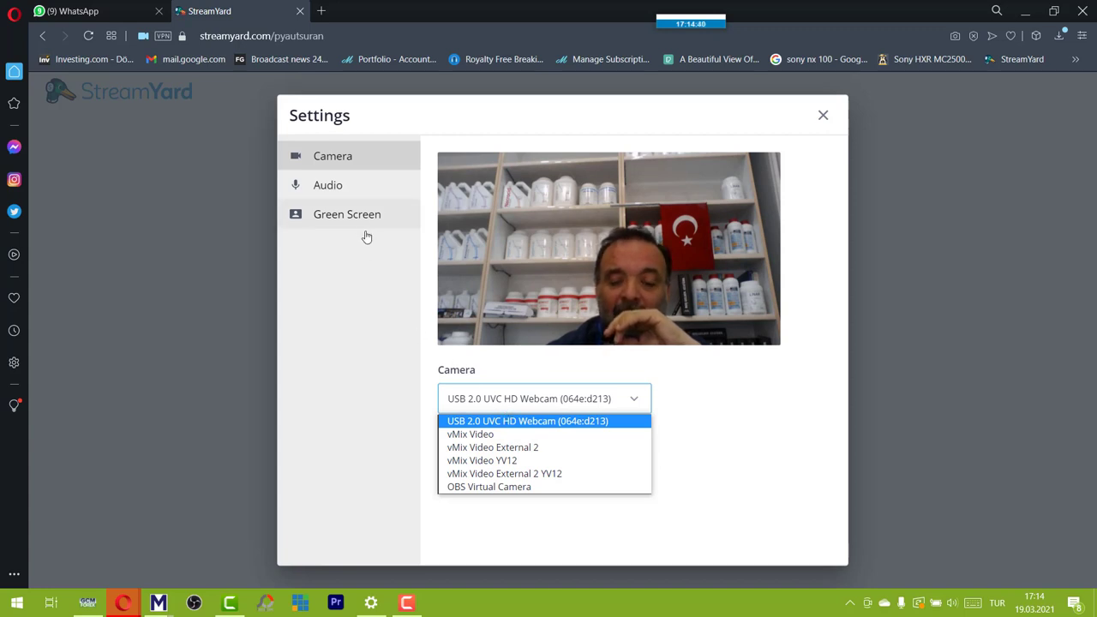
click(350, 185)
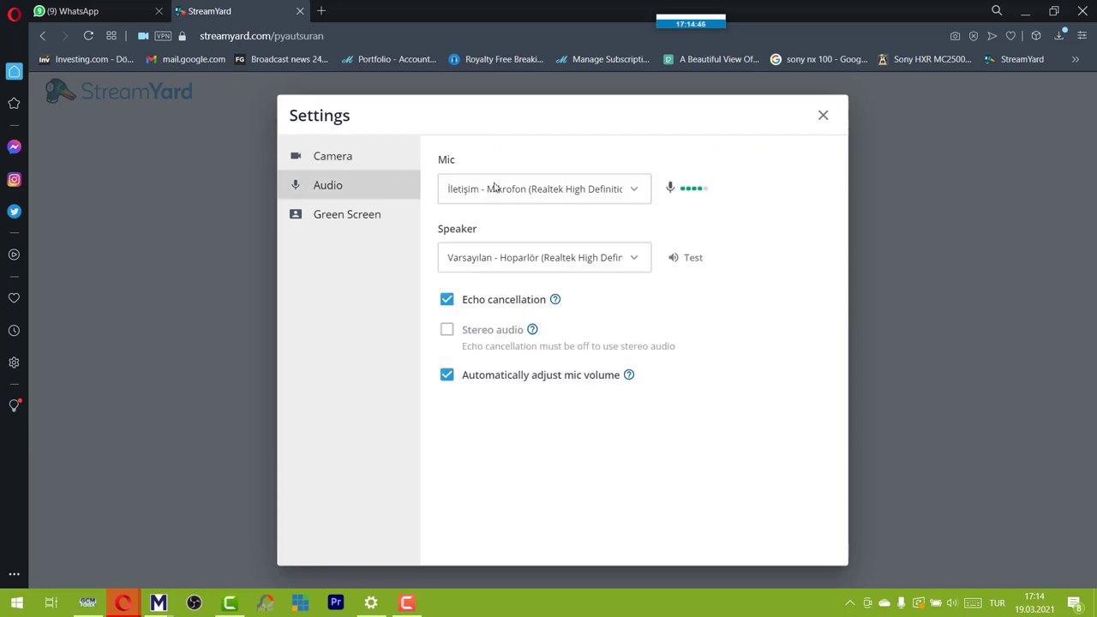
click(361, 222)
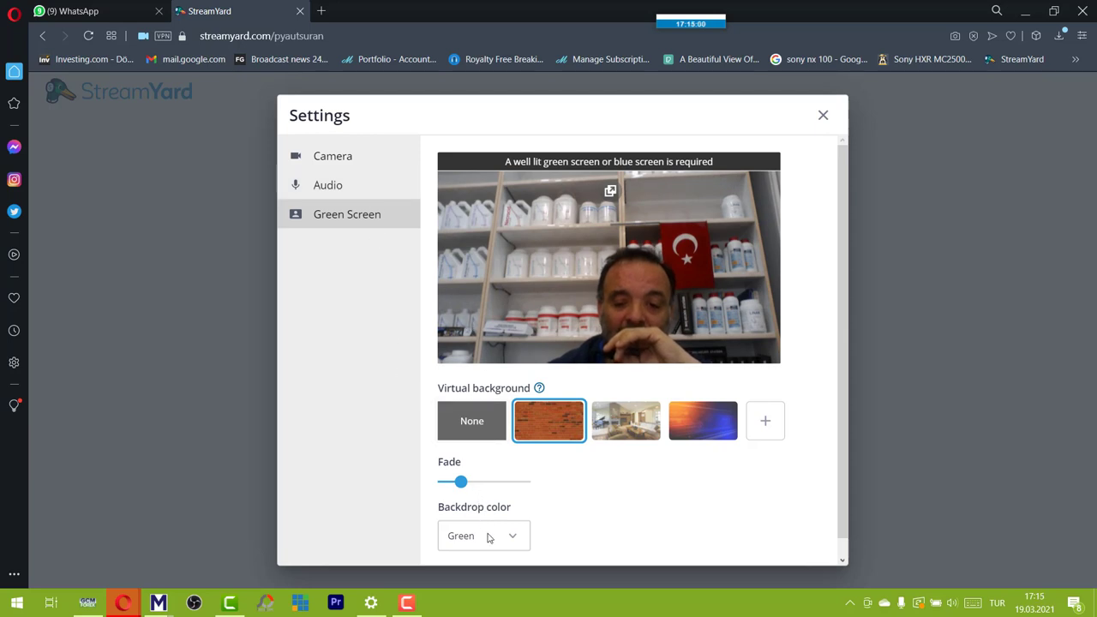
click(823, 115)
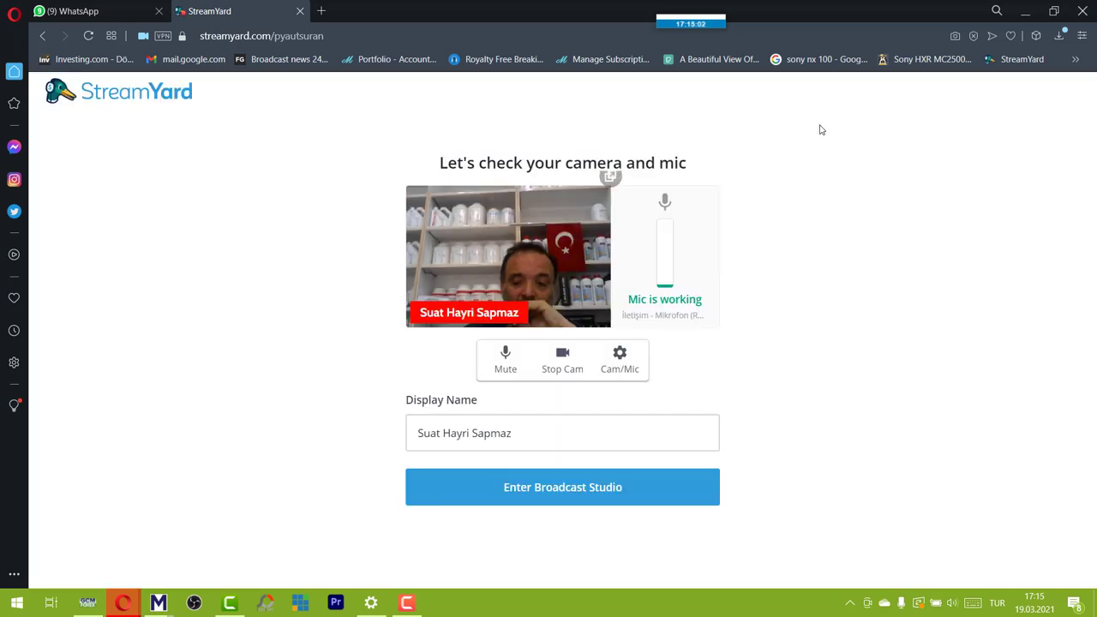
Step: Enter the broadcast studio with the host's webcam added to the stream, and check its camera settings
click(511, 498)
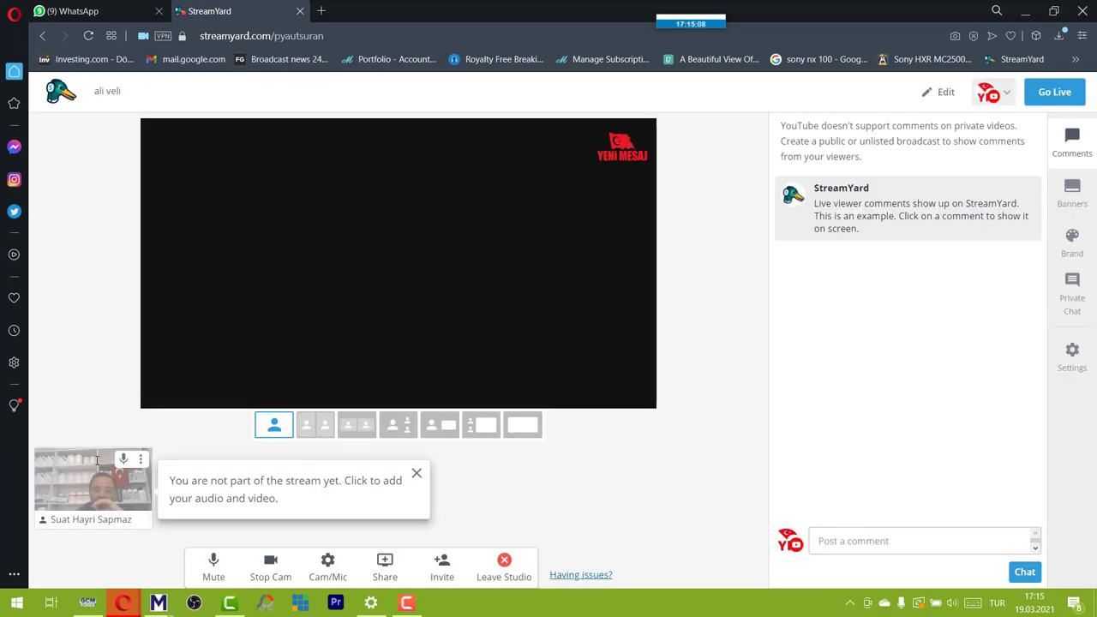
click(92, 490)
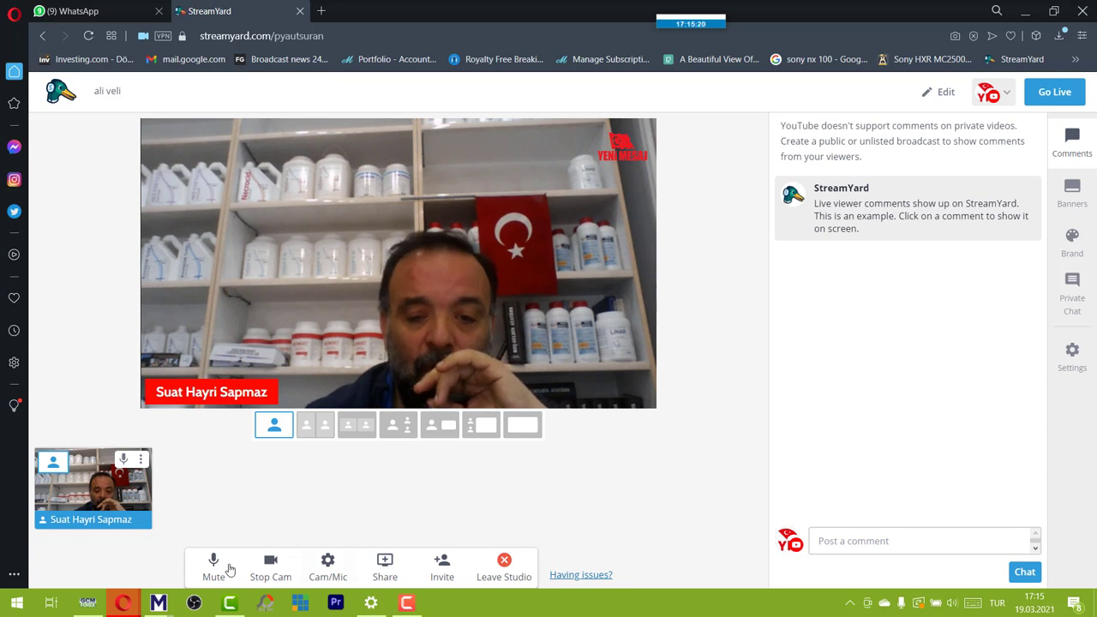
click(328, 566)
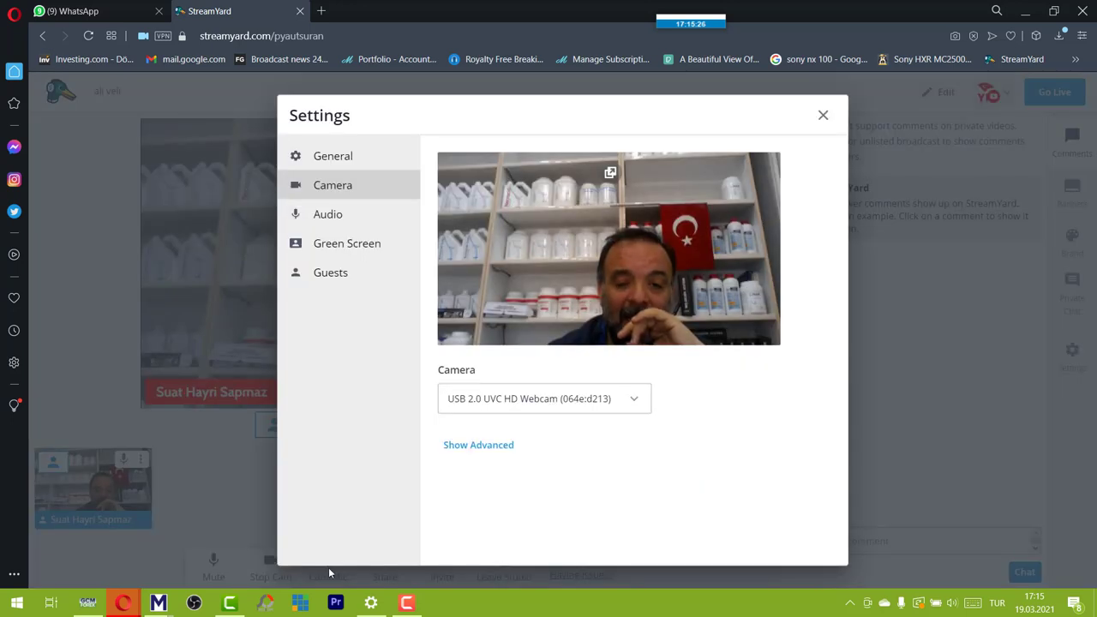
click(823, 116)
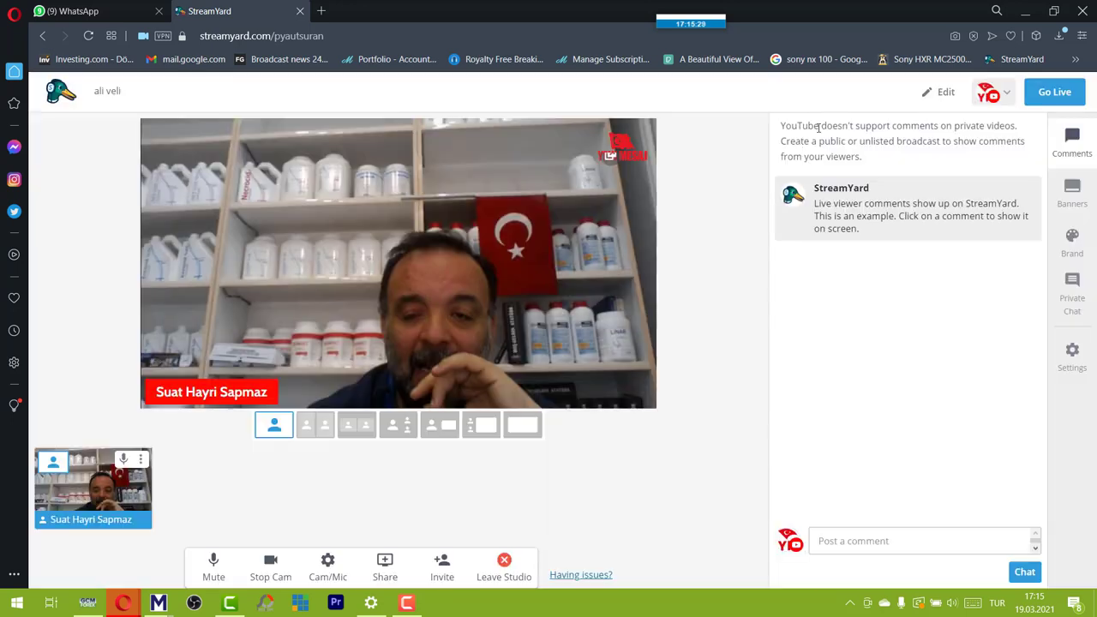
Step: Share a downloaded video file as a source in the broadcast studio
click(390, 574)
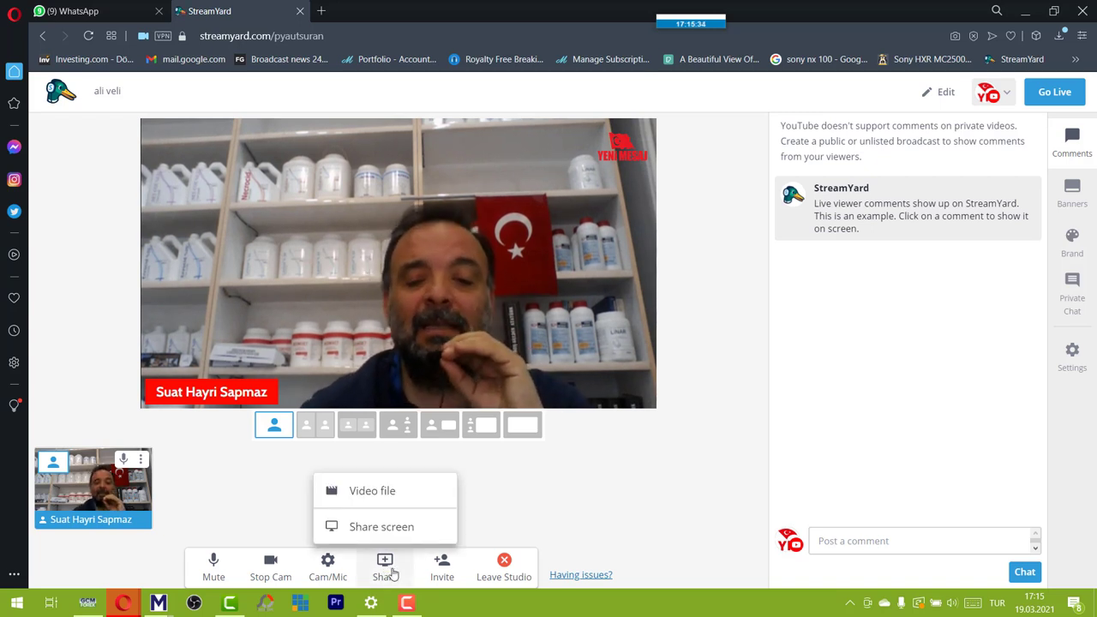
click(384, 495)
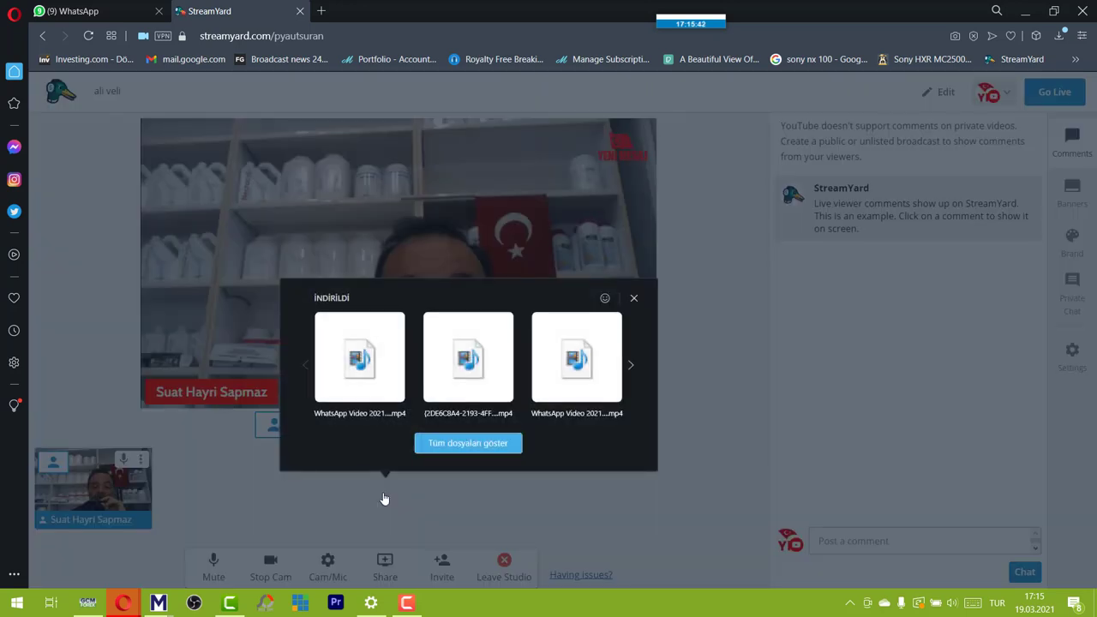
click(384, 499)
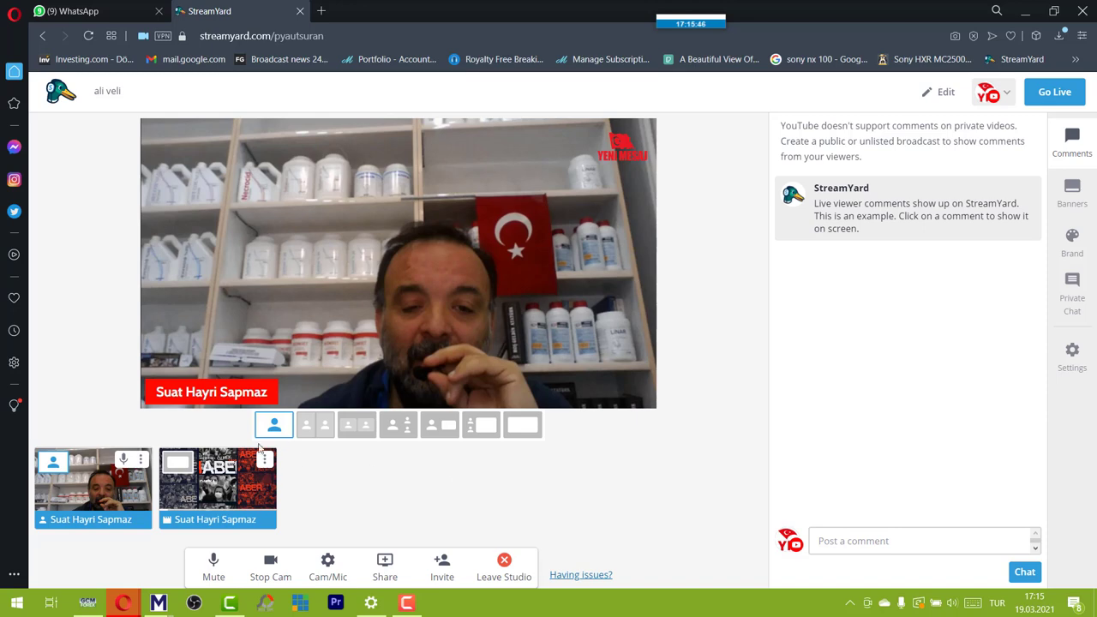
Step: Add the shared video file to the stream and try the side-by-side and large-video layouts with the webcam
click(225, 478)
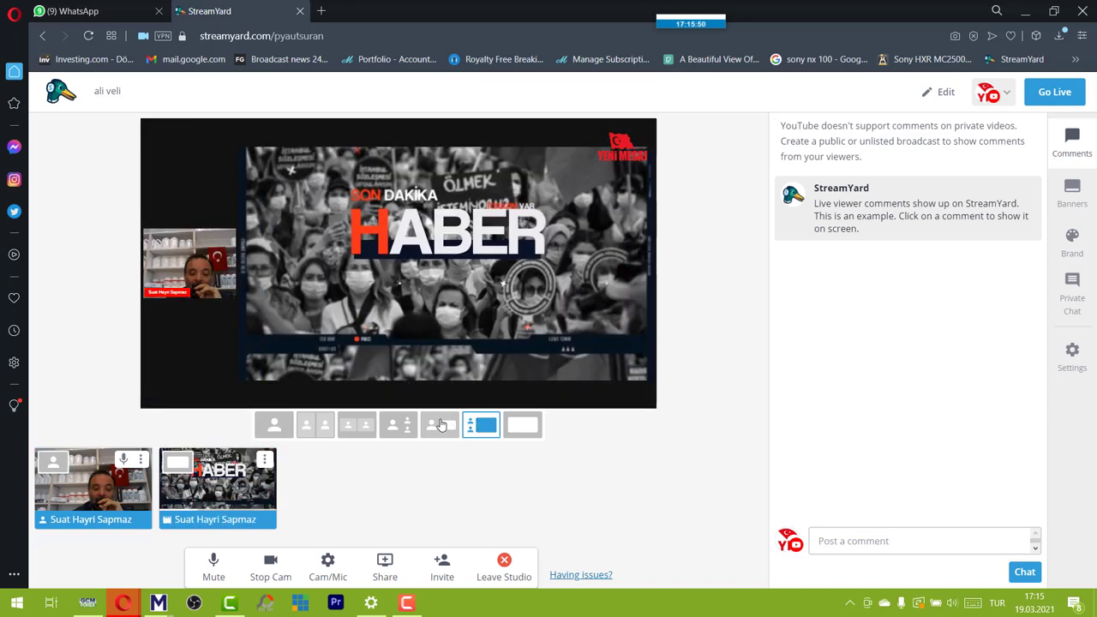
click(440, 426)
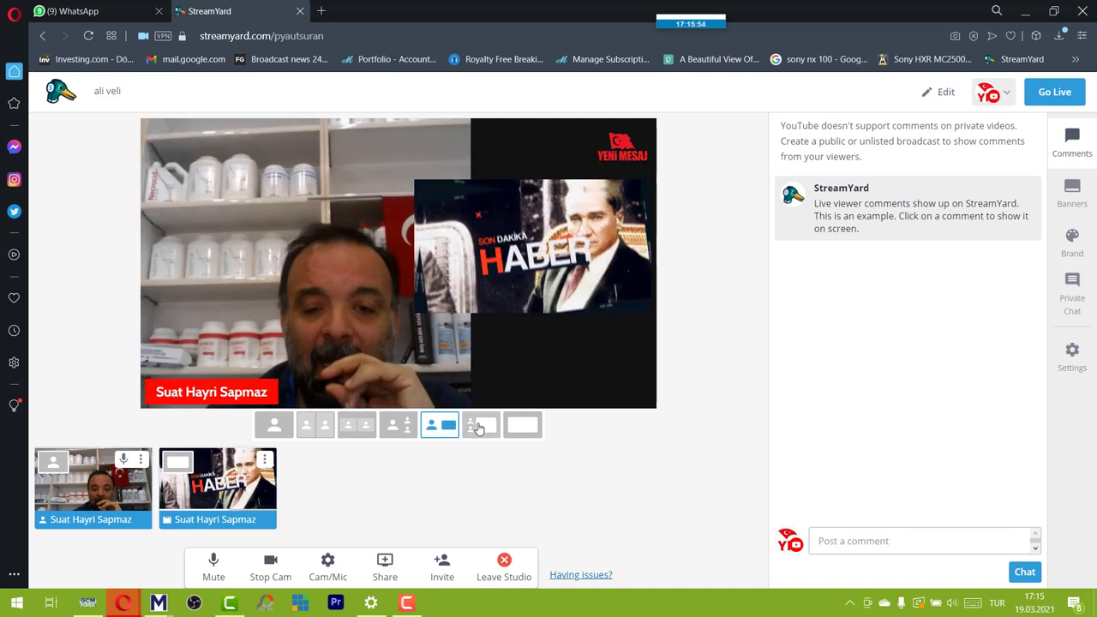
click(478, 427)
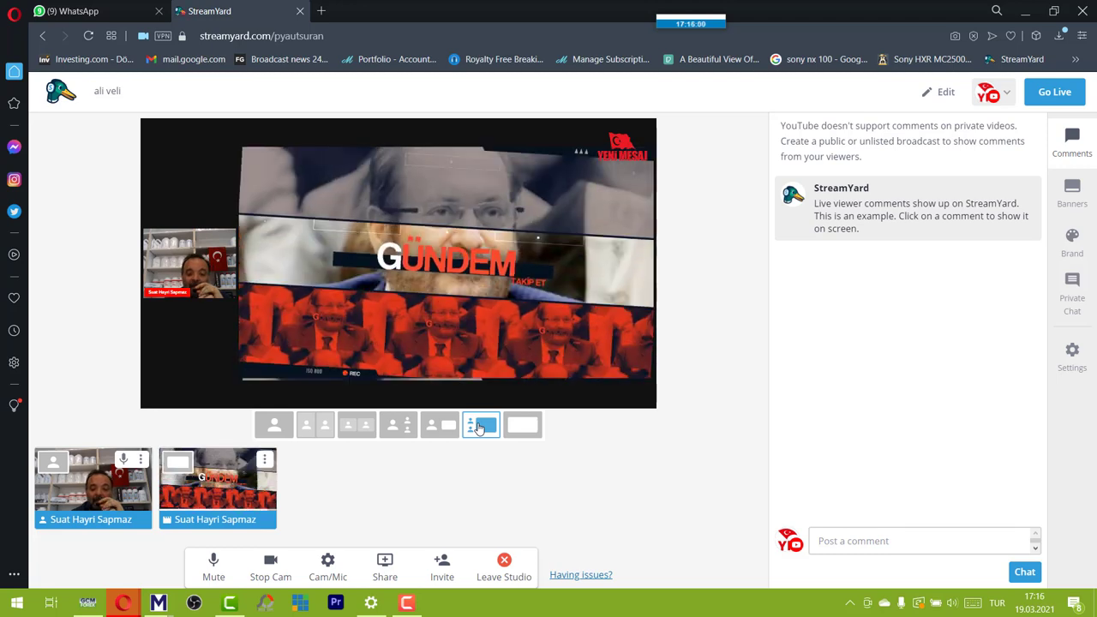
Step: Take the shared video file off the stream and remove it from the studio
click(229, 496)
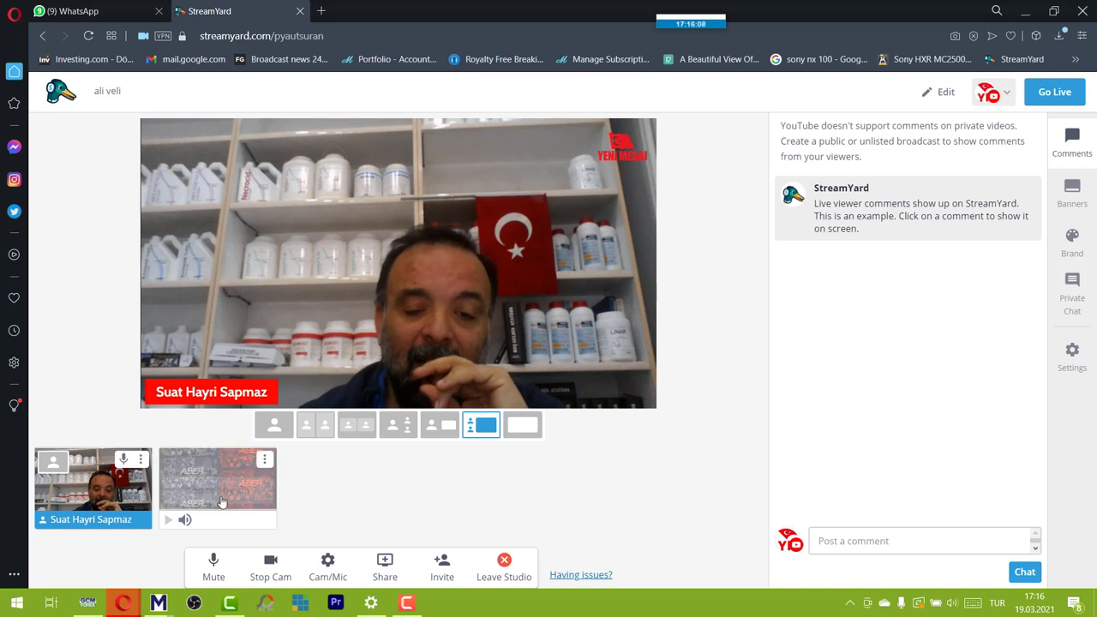
click(264, 462)
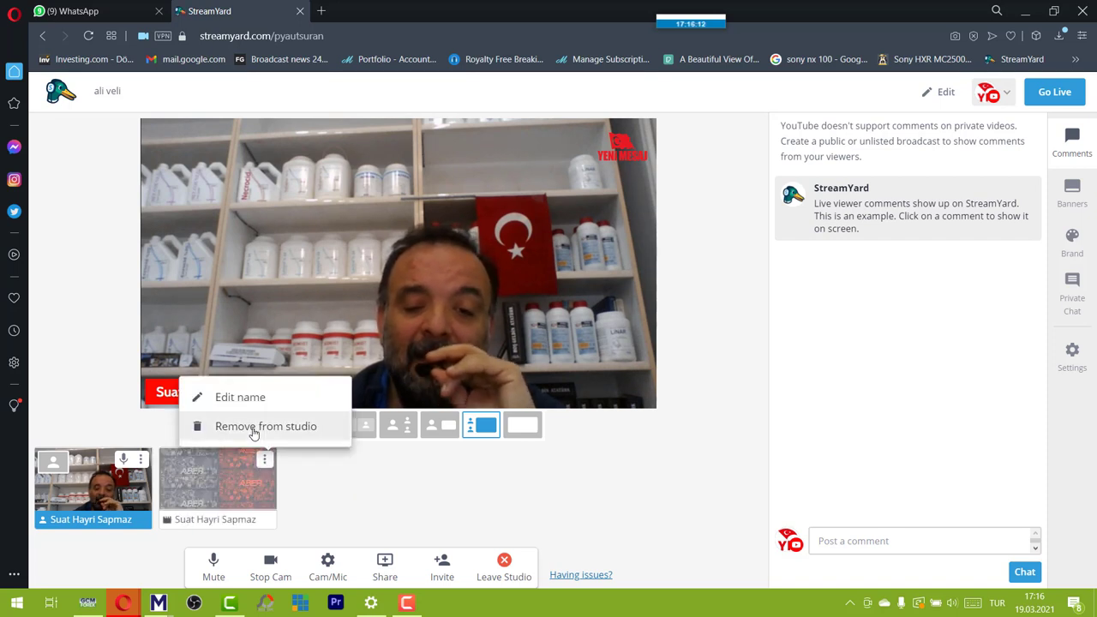
click(254, 433)
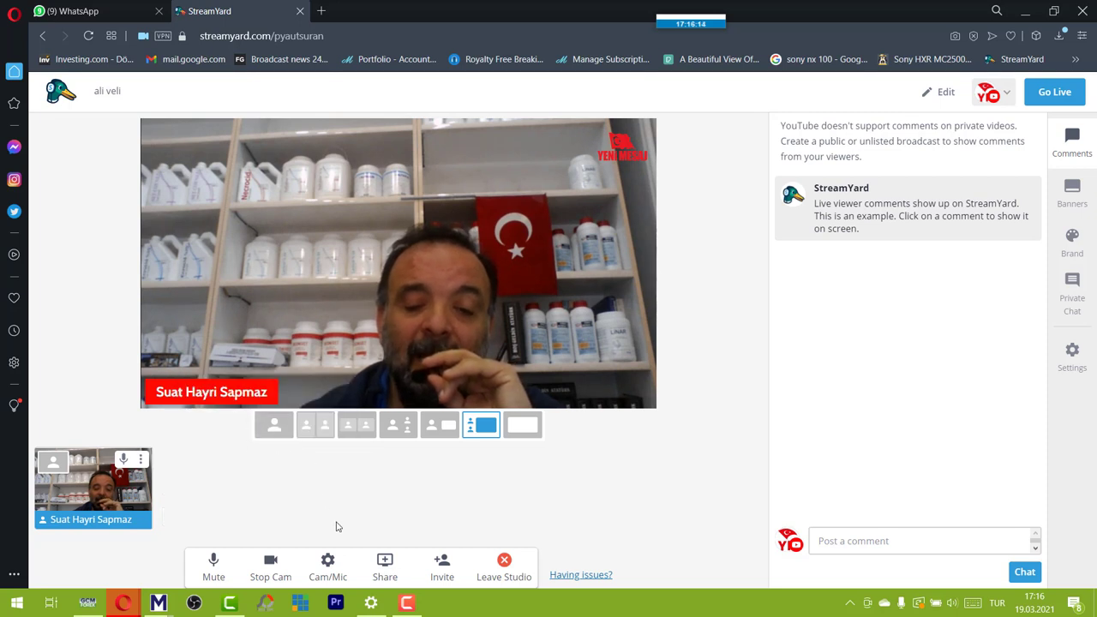
Step: Share the "Recording..." application window in the studio and show it in the layout with a large webcam beside the screen
click(380, 569)
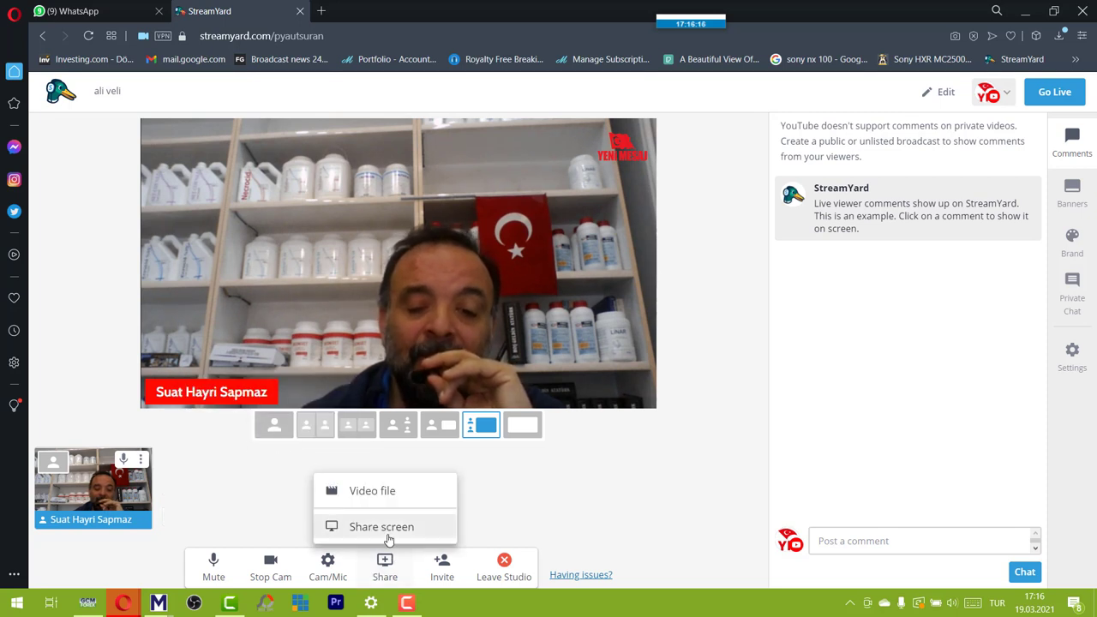
click(388, 529)
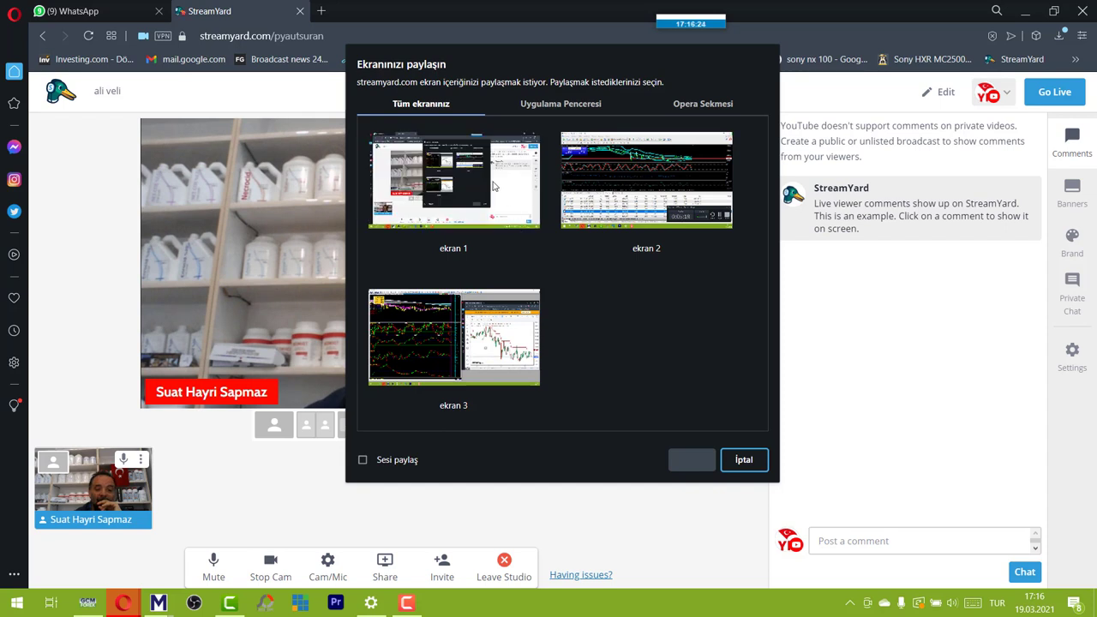
click(538, 104)
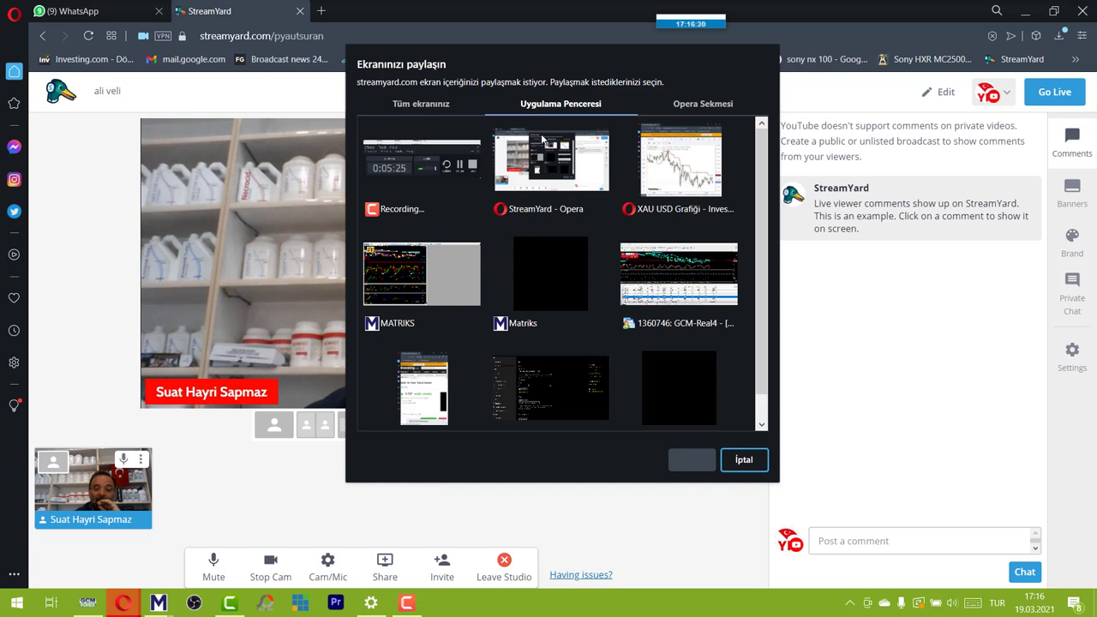
click(416, 168)
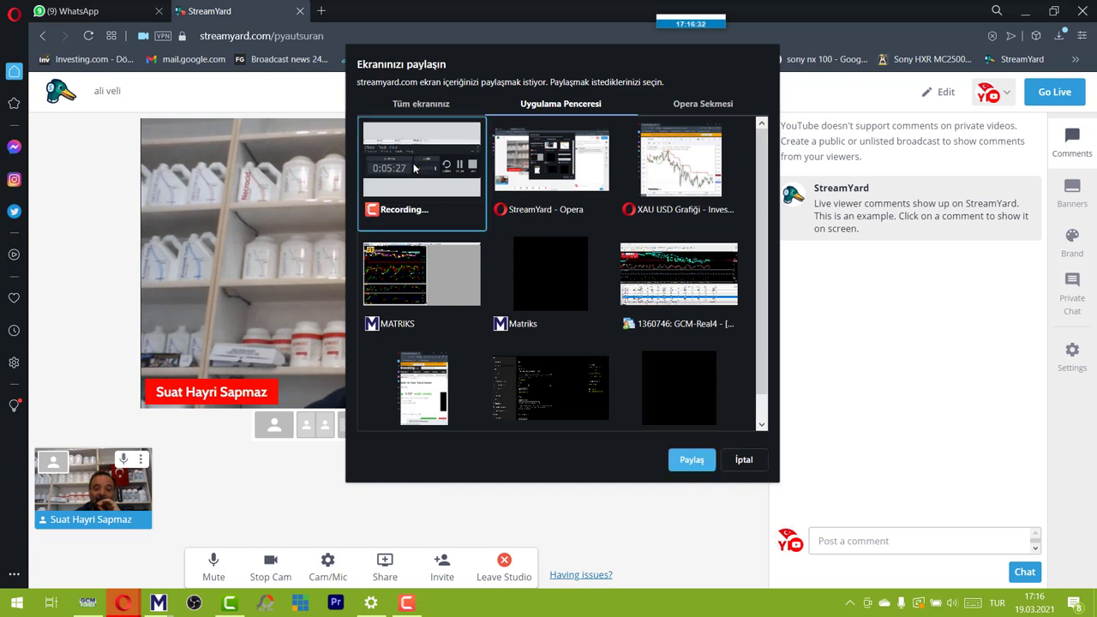
click(682, 461)
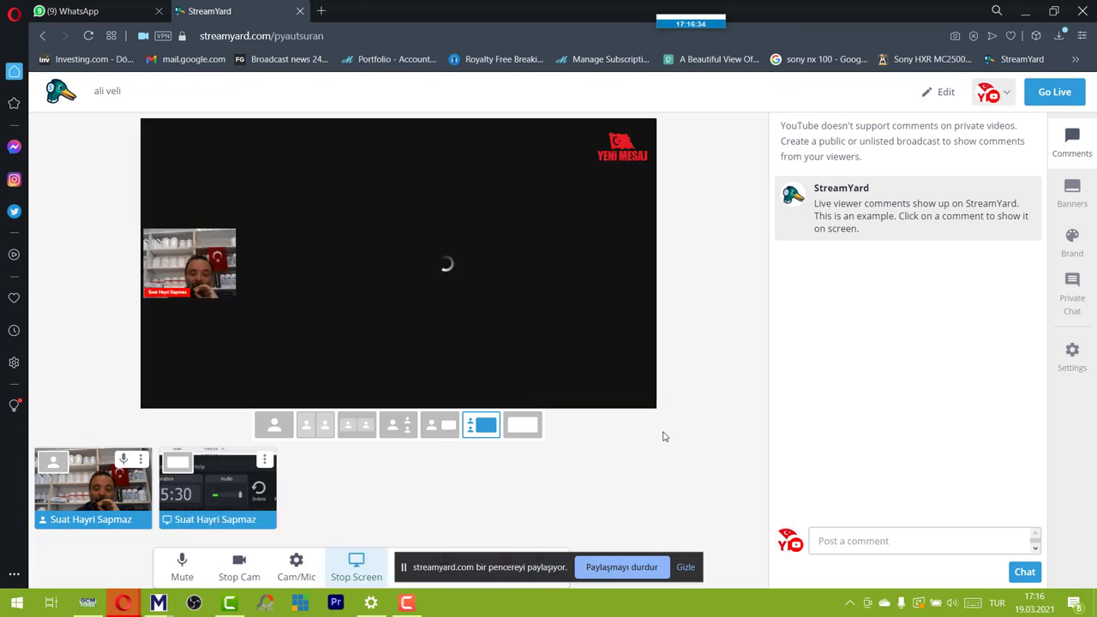
click(443, 425)
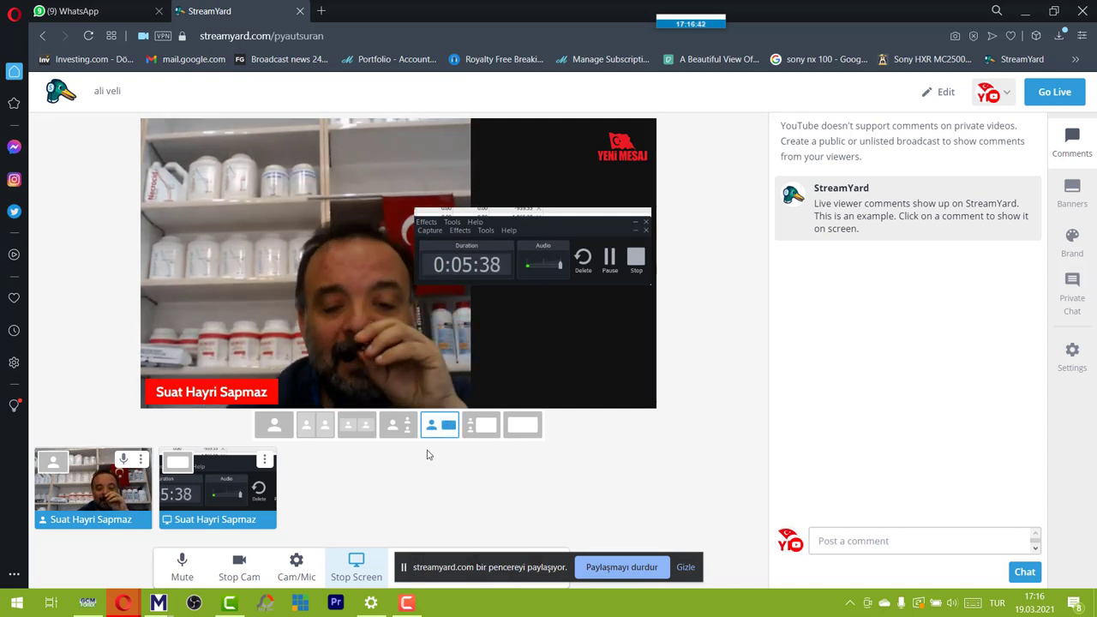
Step: Remove the shared window from the stream and stop sharing it
mouse_move(255, 489)
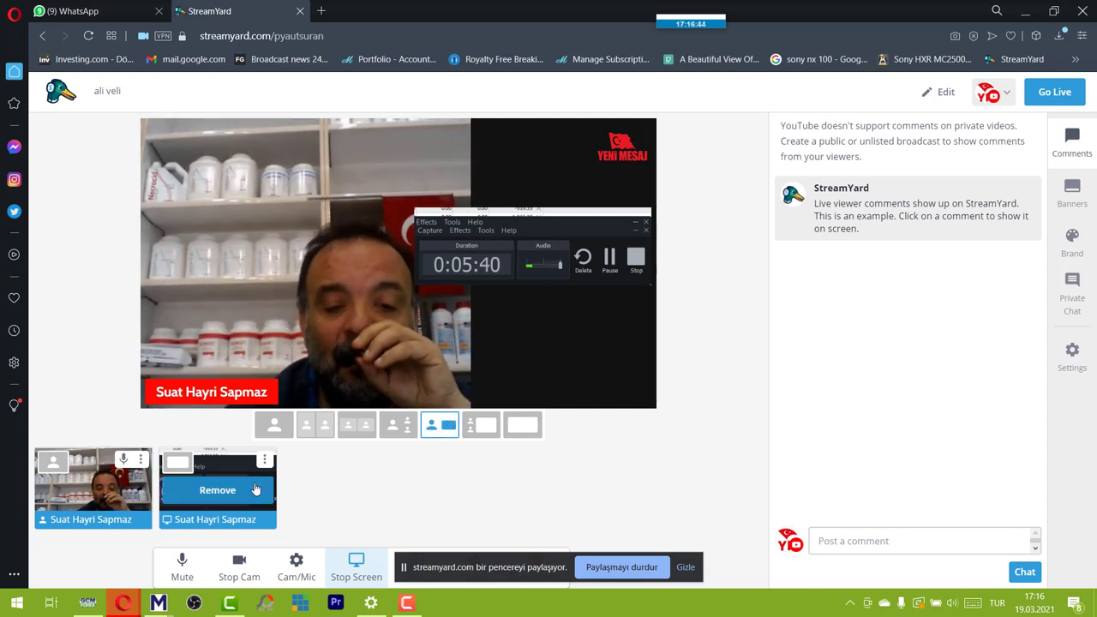
click(254, 490)
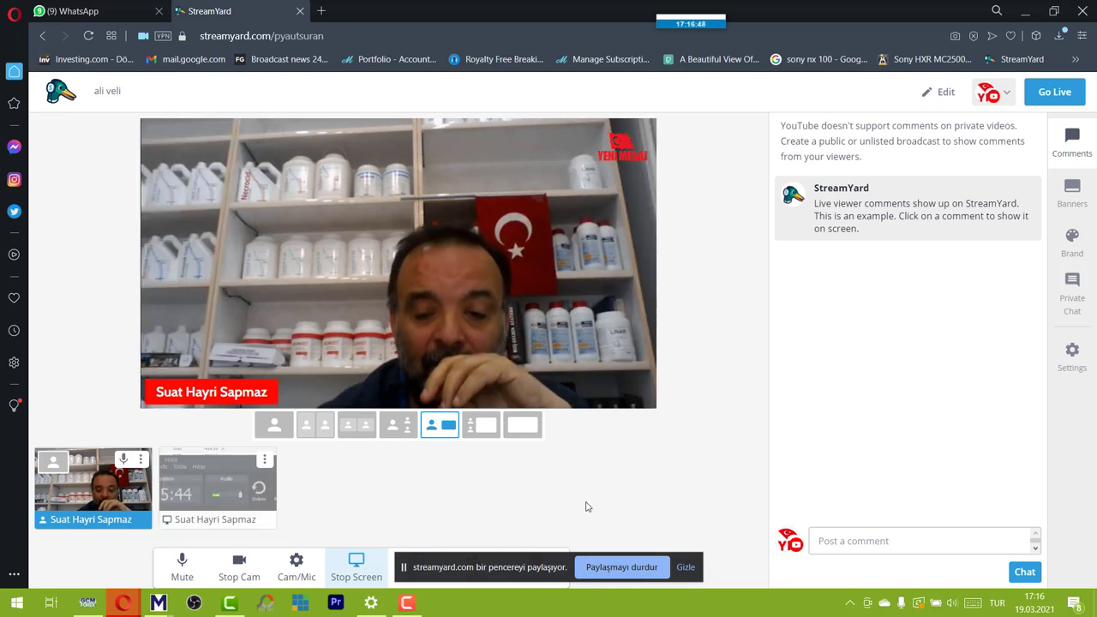
click(621, 566)
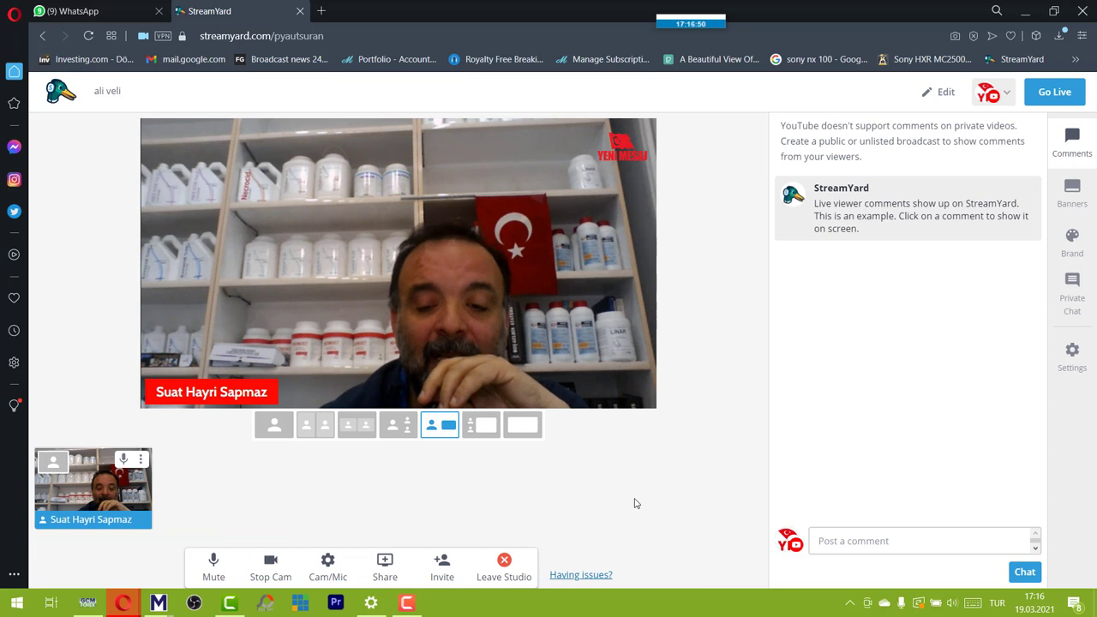
Step: Open the guest invitation for the broadcast studio
click(451, 571)
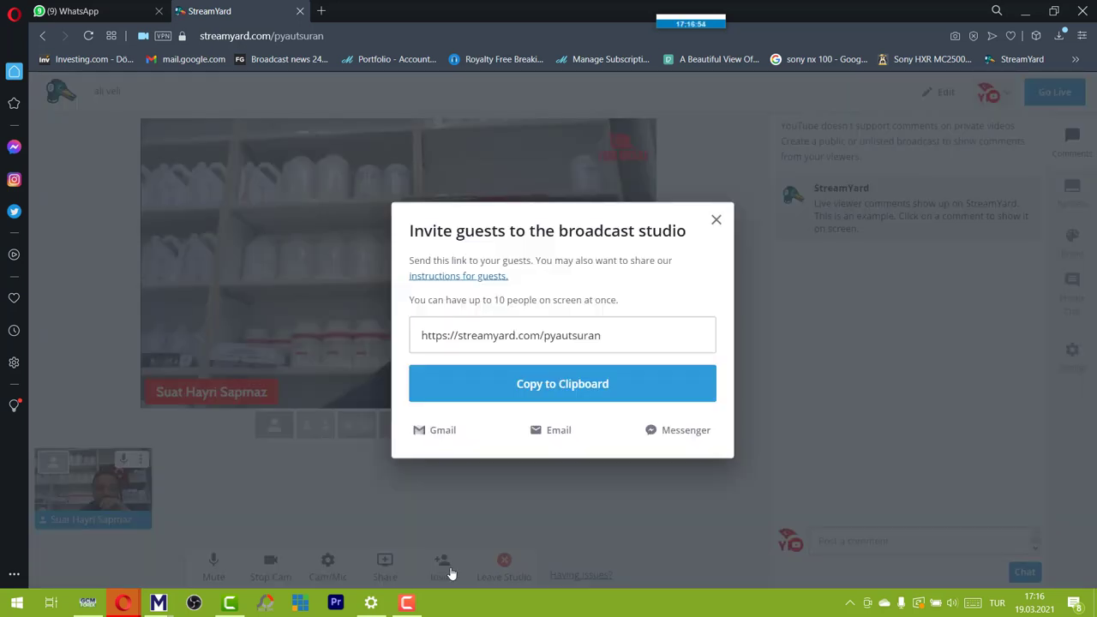